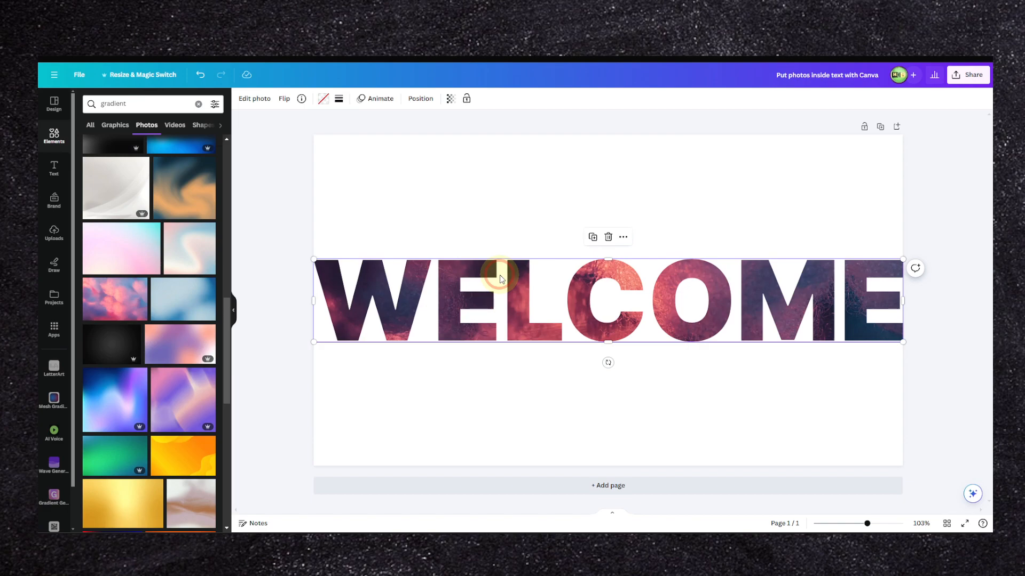
Step: Delete the WELCOME photo frame from the page and clear the "gradient" element search
left_click_drag(500, 279, 501, 251)
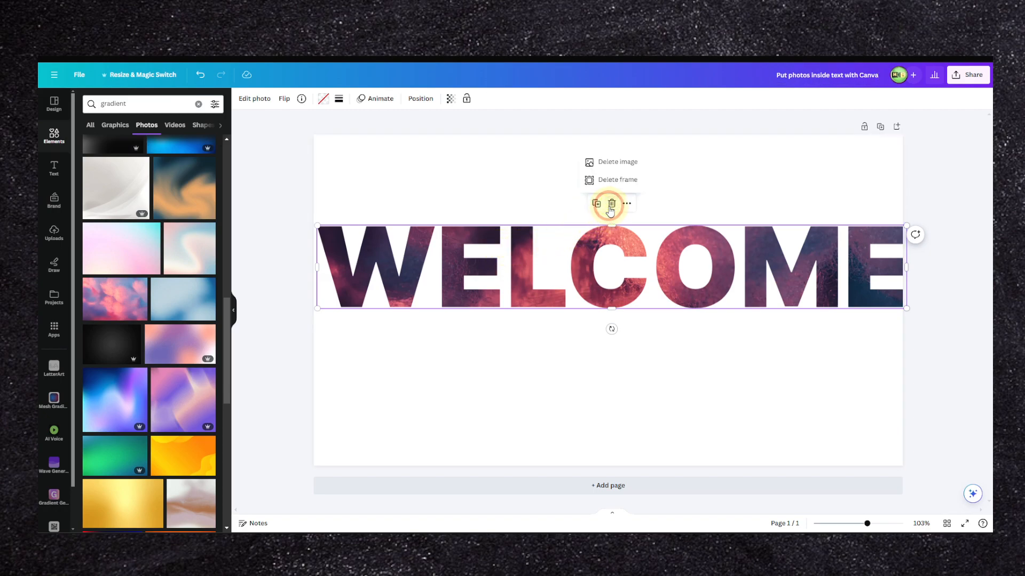
left_click(607, 180)
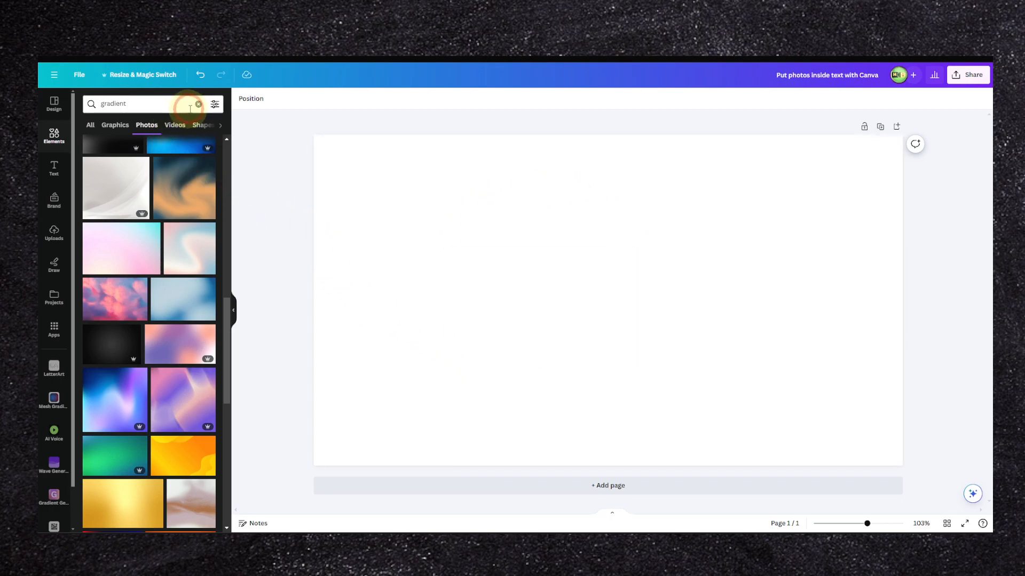
left_click(198, 104)
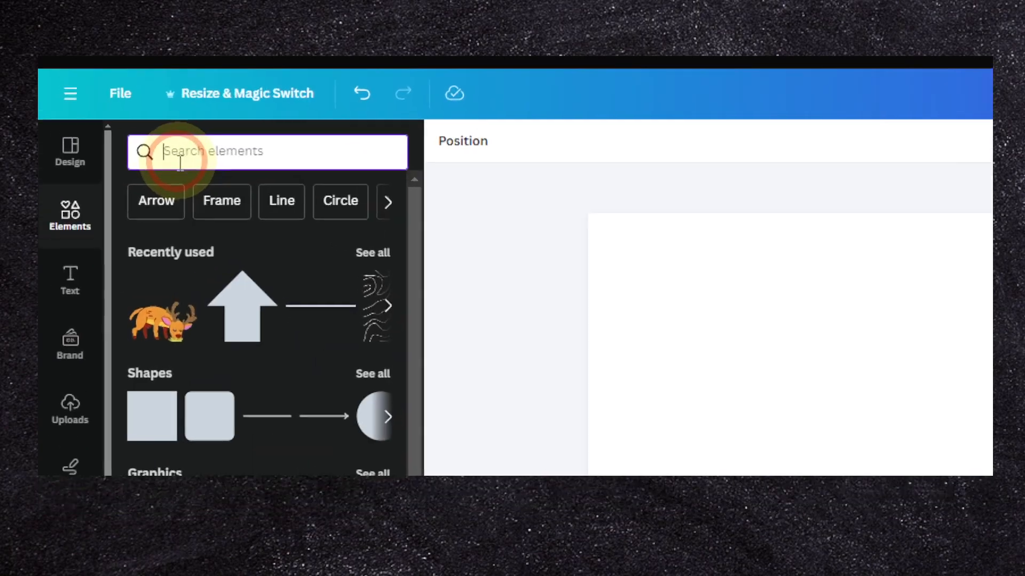
left_click(118, 109)
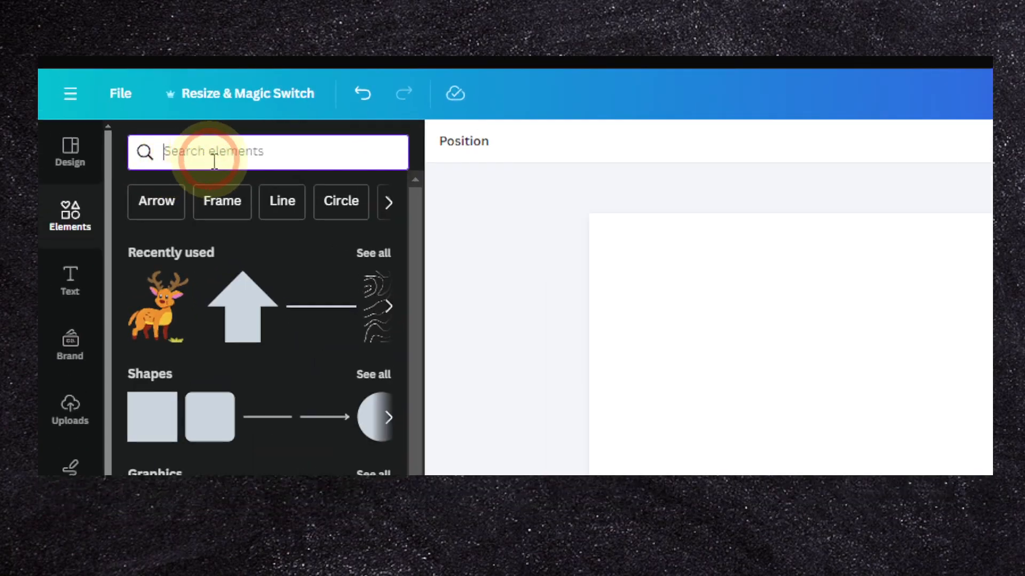
Step: Open the complete collection of letter frames from the Frames category of the element library
scroll(368, 259, "down", 7)
scroll(361, 258, "up", 7)
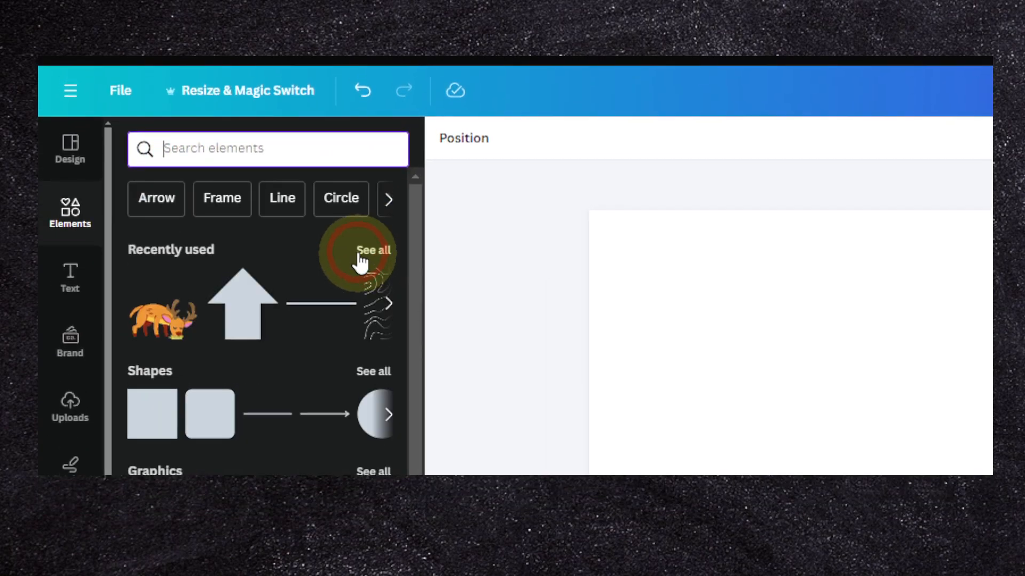
left_click(388, 198)
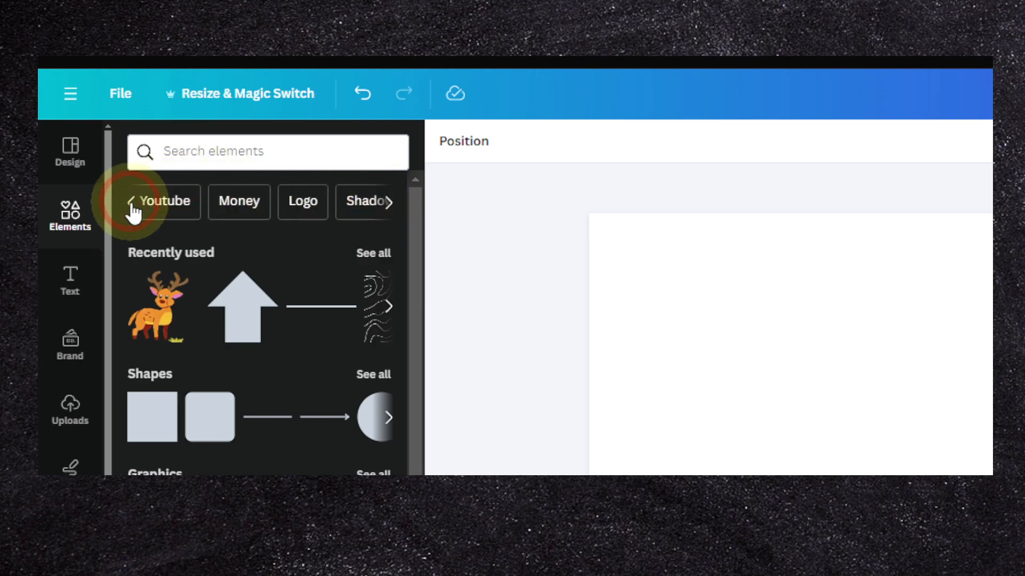
scroll(160, 262, "down", 5)
scroll(160, 262, "down", 15)
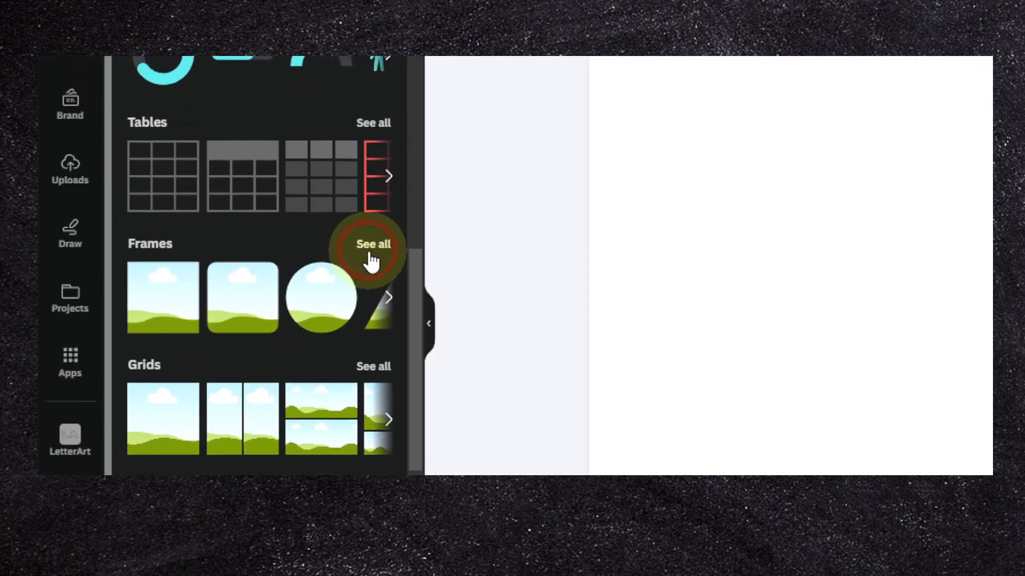
left_click(371, 223)
scroll(318, 260, "down", 10)
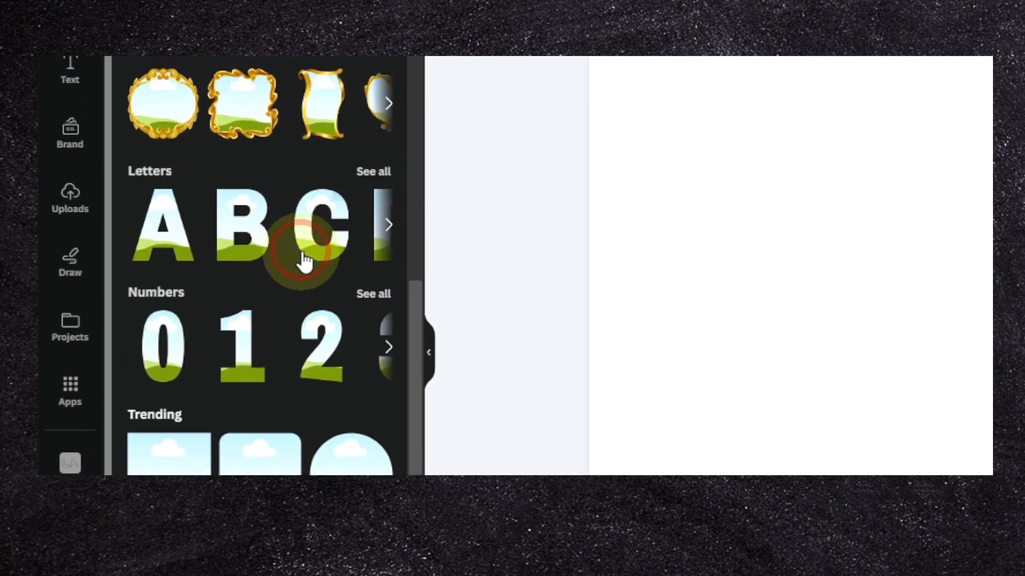
left_click(375, 254)
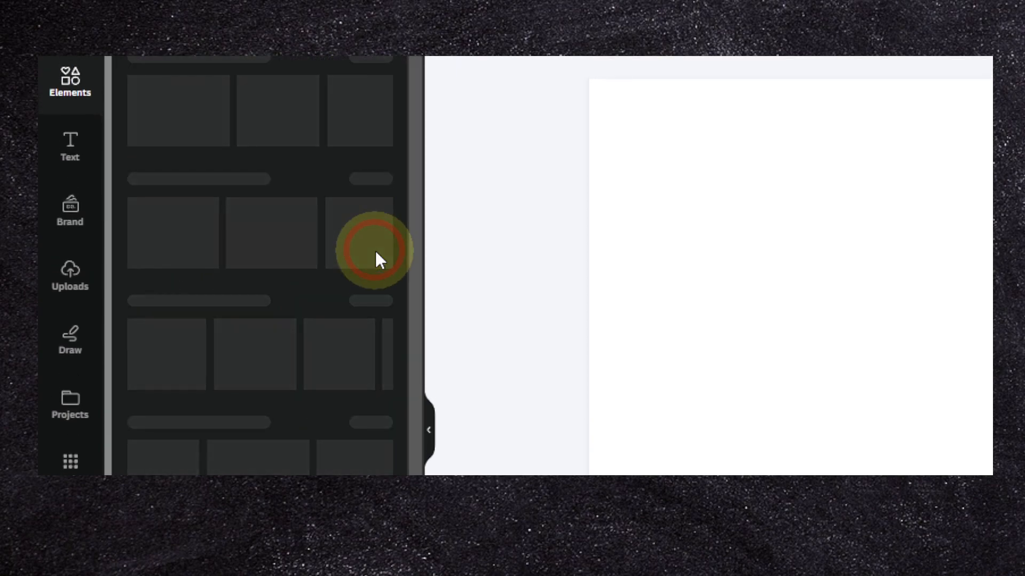
Step: Add the letter frames W, O and W to the page and arrange them side by side to spell WOW
scroll(342, 259, "down", 5)
scroll(337, 261, "up", 5)
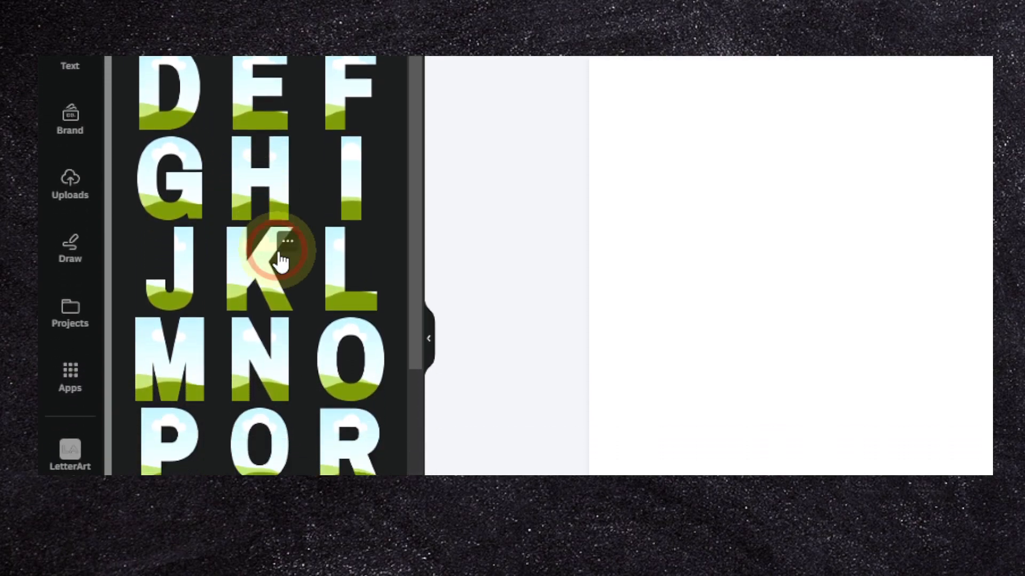
scroll(266, 259, "down", 5)
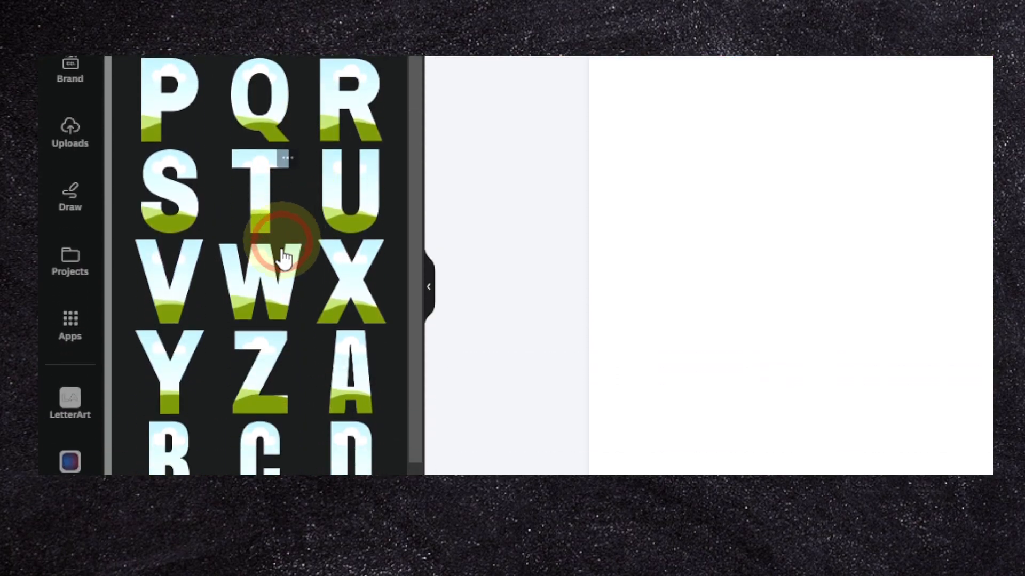
left_click(278, 468)
left_click_drag(516, 253, 586, 251)
left_click_drag(257, 245, 487, 251)
left_click_drag(565, 298, 291, 291)
left_click_drag(448, 291, 507, 311)
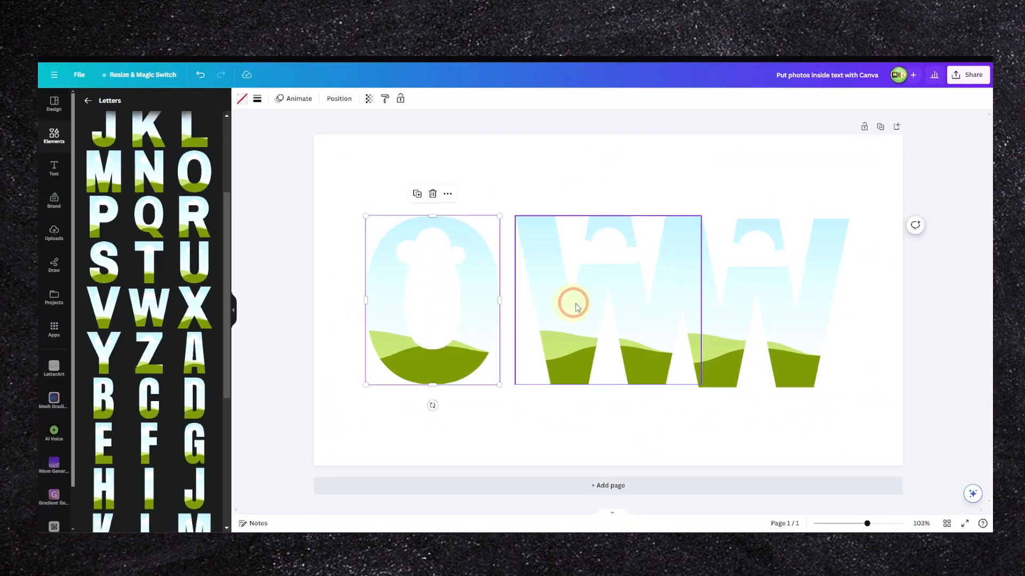
left_click_drag(764, 280, 775, 284)
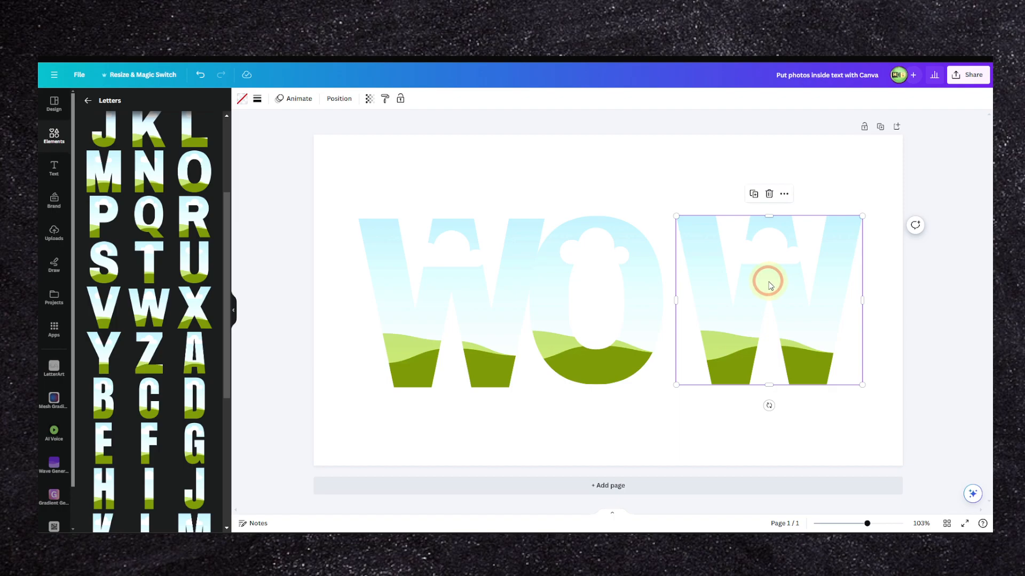
left_click_drag(640, 270, 647, 270)
Step: Select the three letter frames and align them to each other by Center and by Middle
left_click_drag(863, 183, 388, 366)
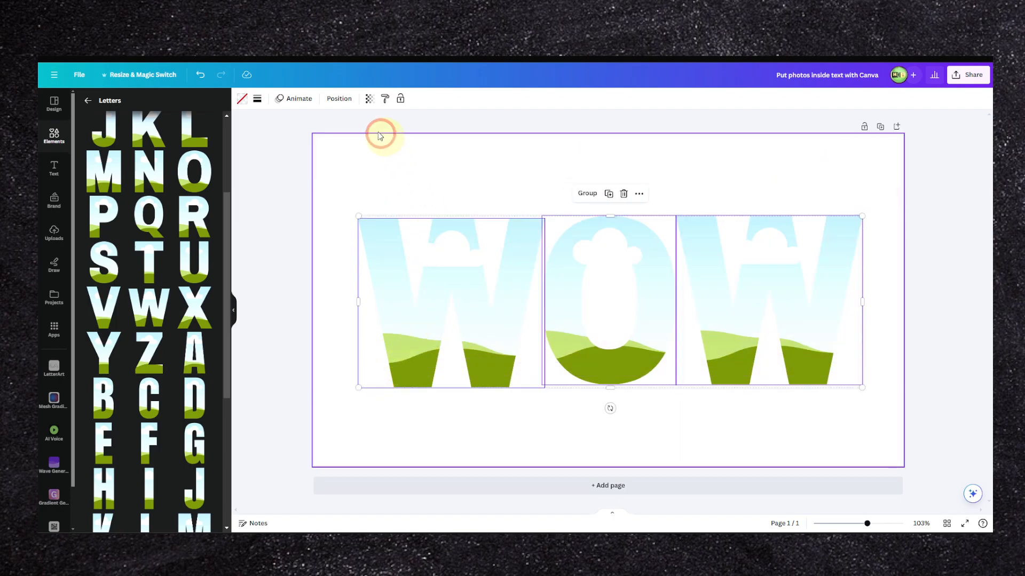
right_click(469, 283)
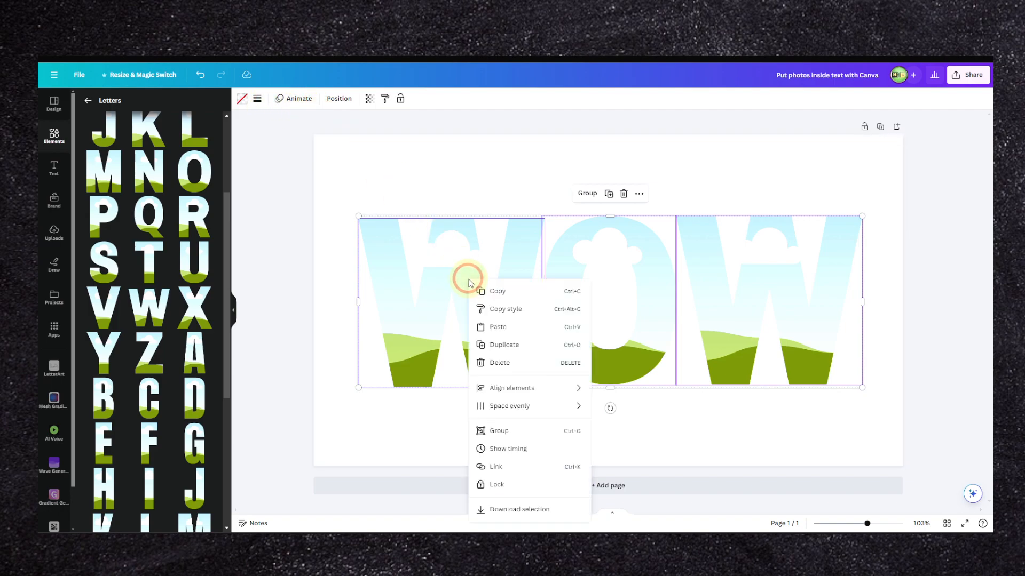
mouse_move(520, 388)
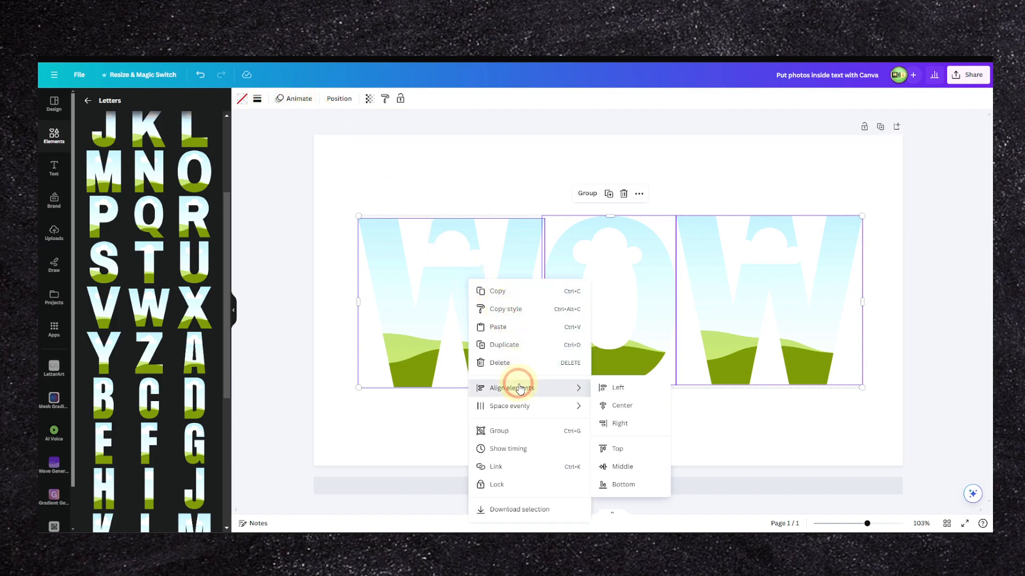
left_click(615, 407)
right_click(598, 294)
mouse_move(646, 395)
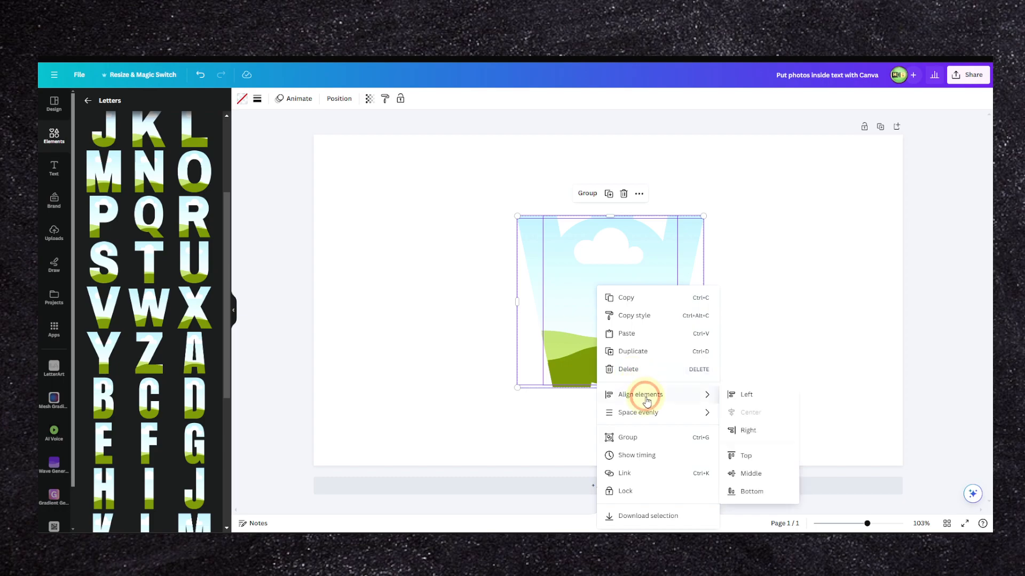
left_click(739, 473)
right_click(642, 297)
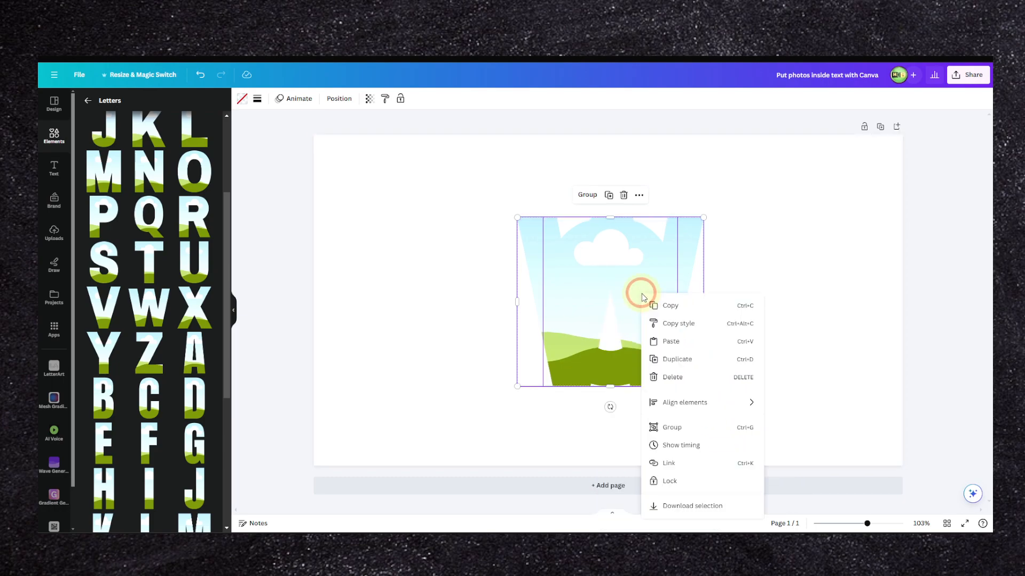
left_click(592, 322)
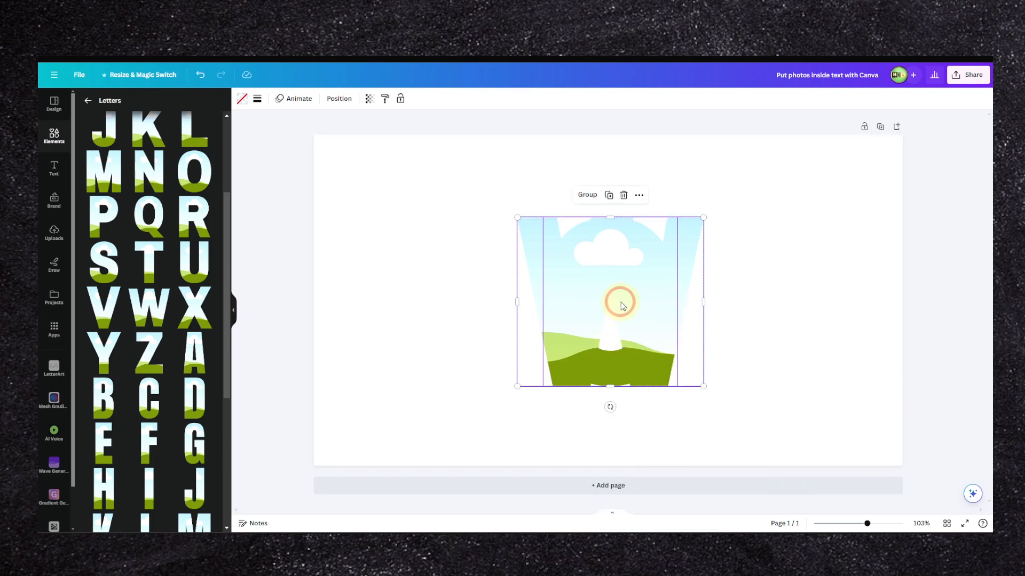
Step: Spread the stacked letter frames apart horizontally so they spell WOW again with a gap between the letters
left_click(451, 266)
mouse_move(572, 286)
left_mouse_down()
mouse_move(416, 285)
mouse_move(612, 290)
mouse_move(576, 288)
left_mouse_up()
left_click_drag(685, 245, 855, 244)
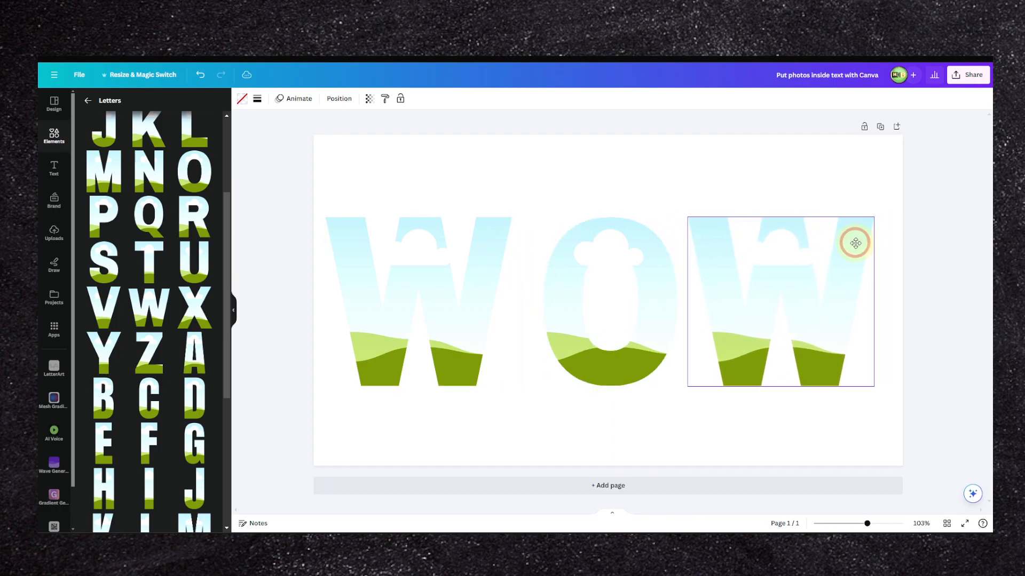
mouse_move(754, 283)
left_mouse_down()
mouse_move(681, 275)
mouse_move(734, 251)
mouse_move(758, 278)
mouse_move(742, 282)
mouse_move(766, 284)
mouse_move(752, 277)
left_mouse_up()
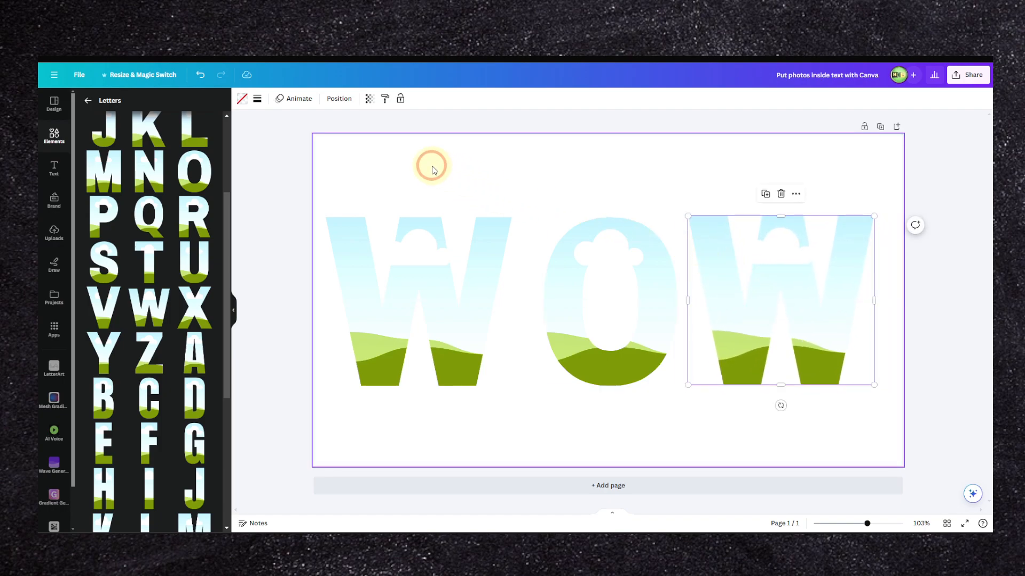
Step: Group the three WOW letter frames into one object and select the group
key("ctrl+a")
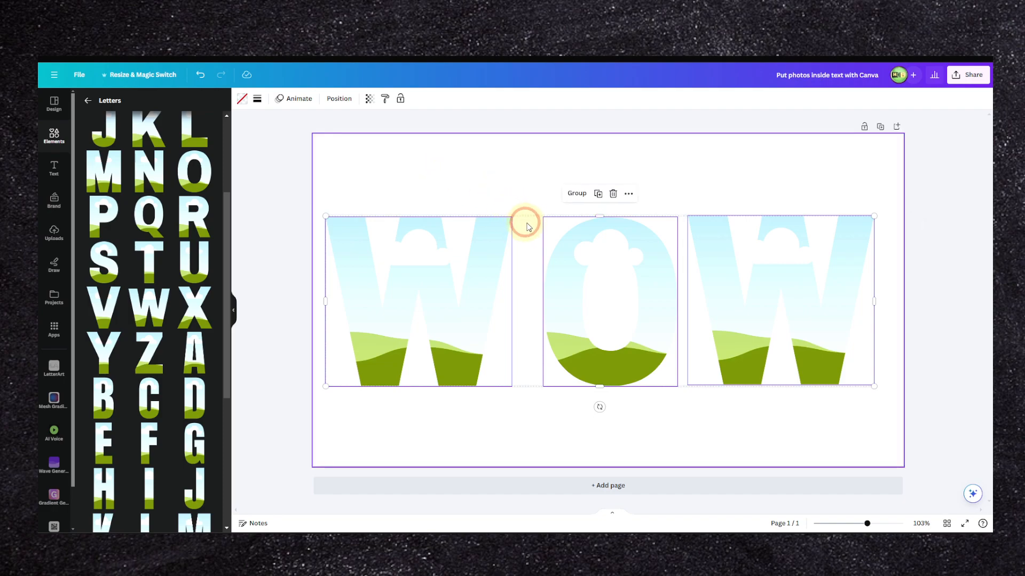
key("ctrl+f")
left_click(967, 130)
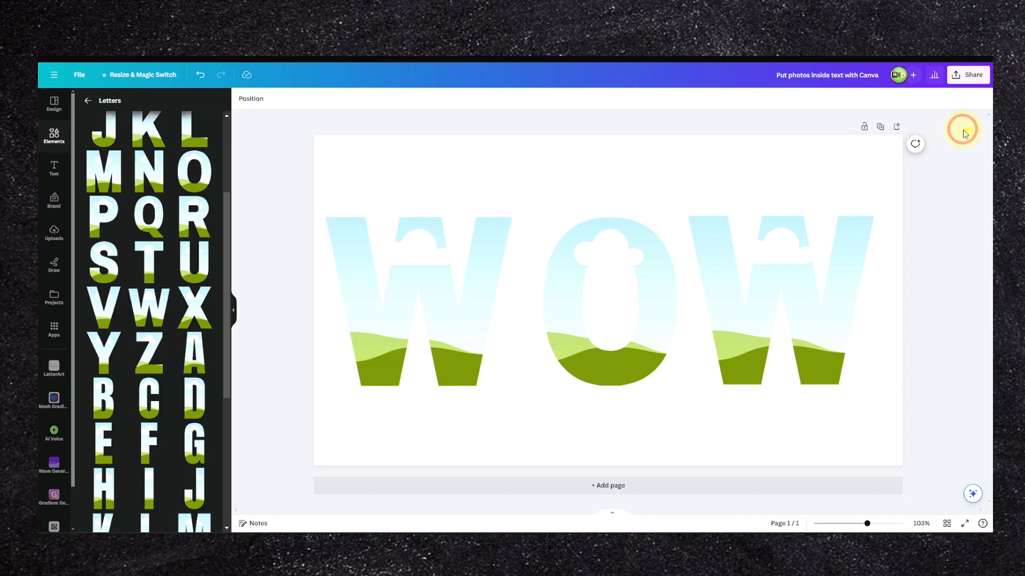
left_click_drag(763, 160, 438, 369)
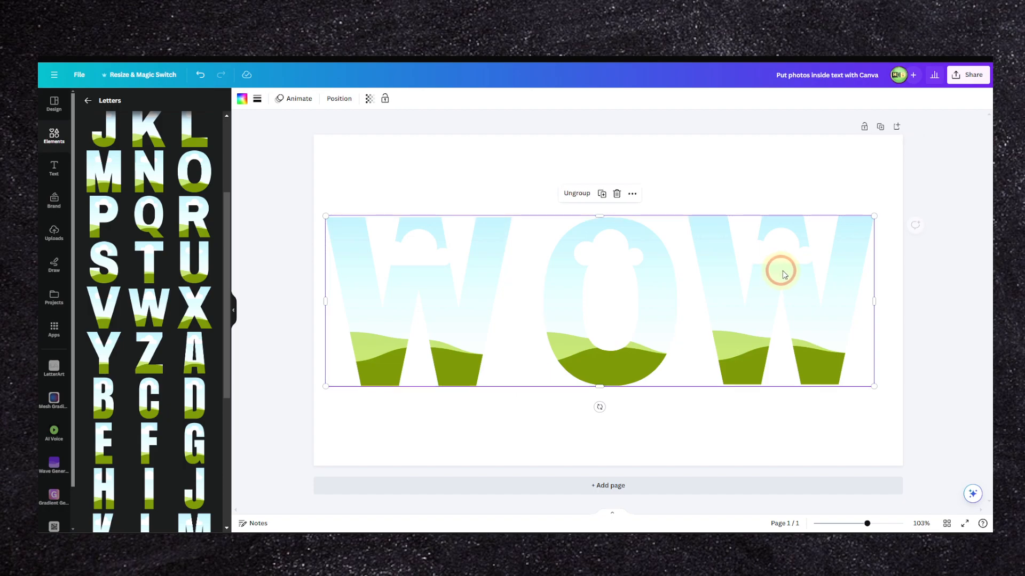
Step: Scale the WOW group down and center it horizontally on the page
left_click_drag(873, 235, 759, 282)
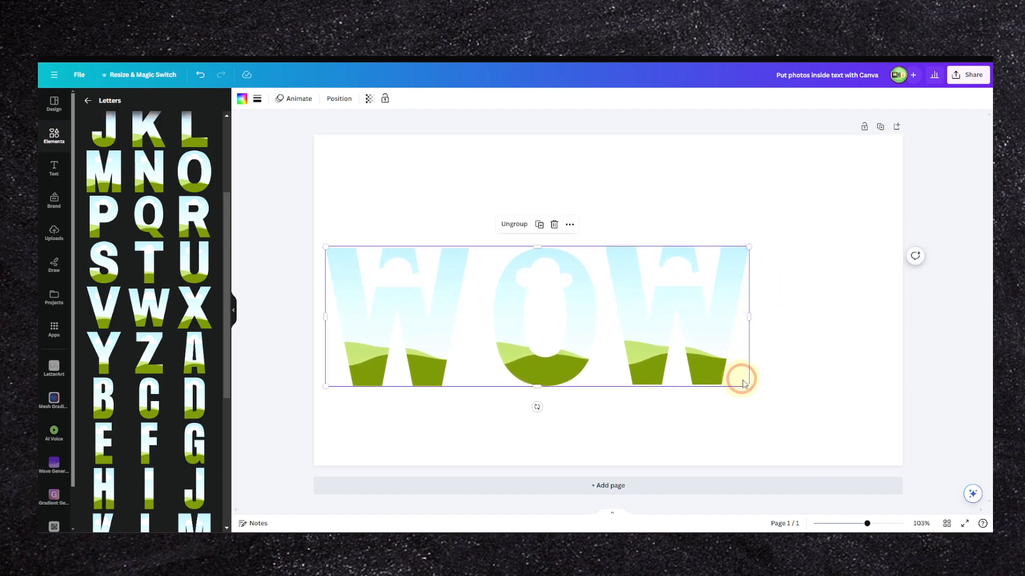
mouse_move(749, 377)
left_mouse_down()
mouse_move(761, 345)
mouse_move(751, 374)
left_mouse_up()
mouse_move(750, 246)
left_mouse_down()
mouse_move(754, 304)
mouse_move(741, 224)
mouse_move(759, 243)
left_mouse_up()
left_click_drag(545, 245, 619, 292)
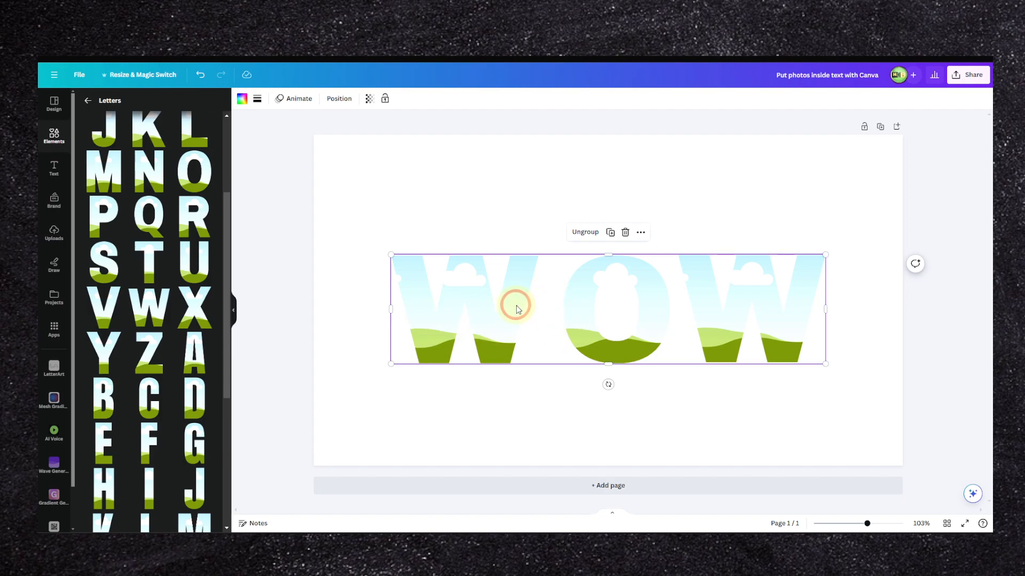
Step: Search the elements for "vacation" and fill the first W frame with the beach umbrella photo
left_click(54, 133)
left_click(121, 105)
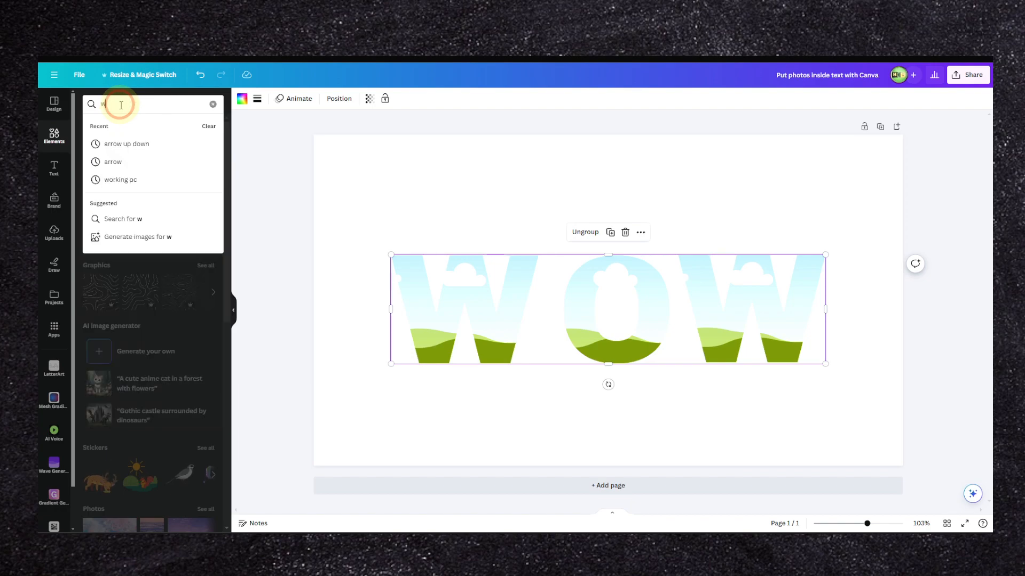
type("vac")
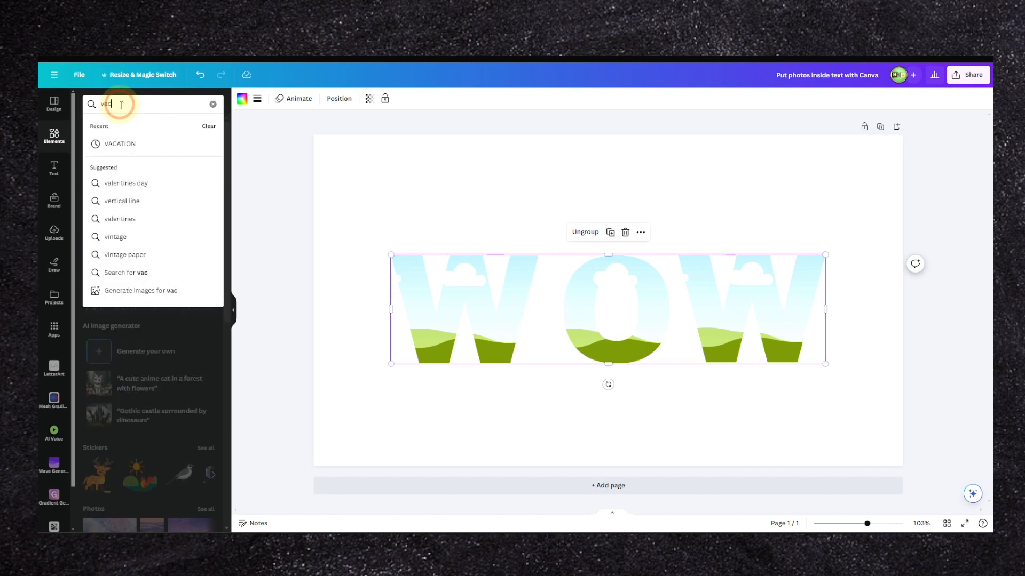
type("a")
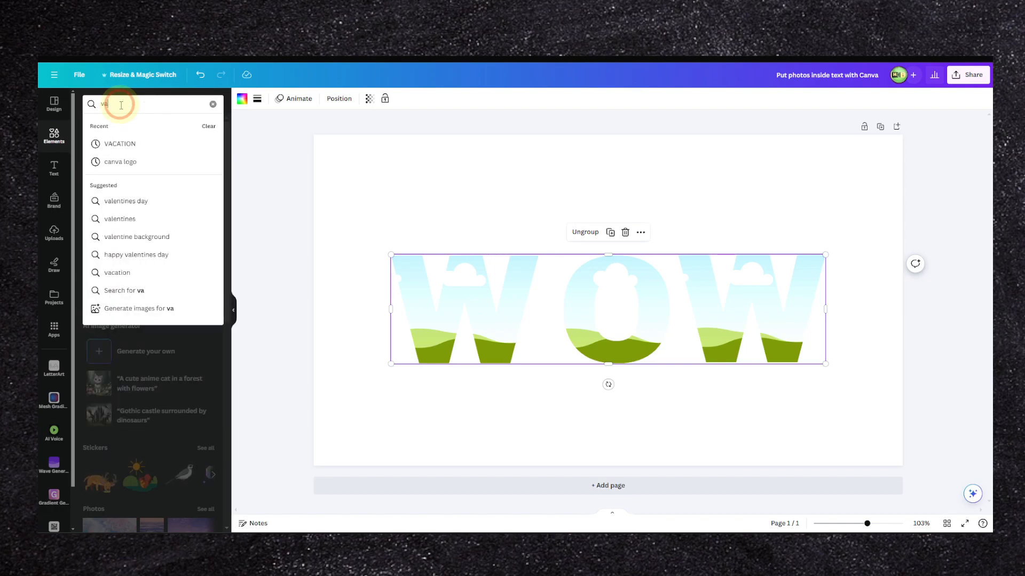
type("tion")
key("Return")
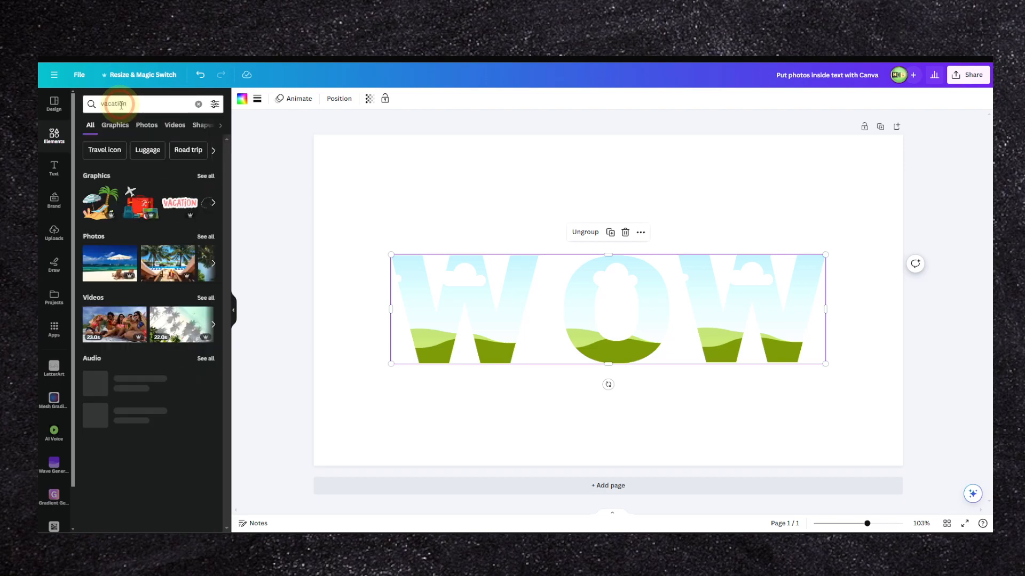
left_click_drag(109, 263, 548, 300)
Step: Enlarge and reposition the beach photo inside the first W so its crop area spans the whole word WOW
double_click(485, 311)
left_click_drag(555, 366, 790, 503)
left_click_drag(663, 366, 659, 278)
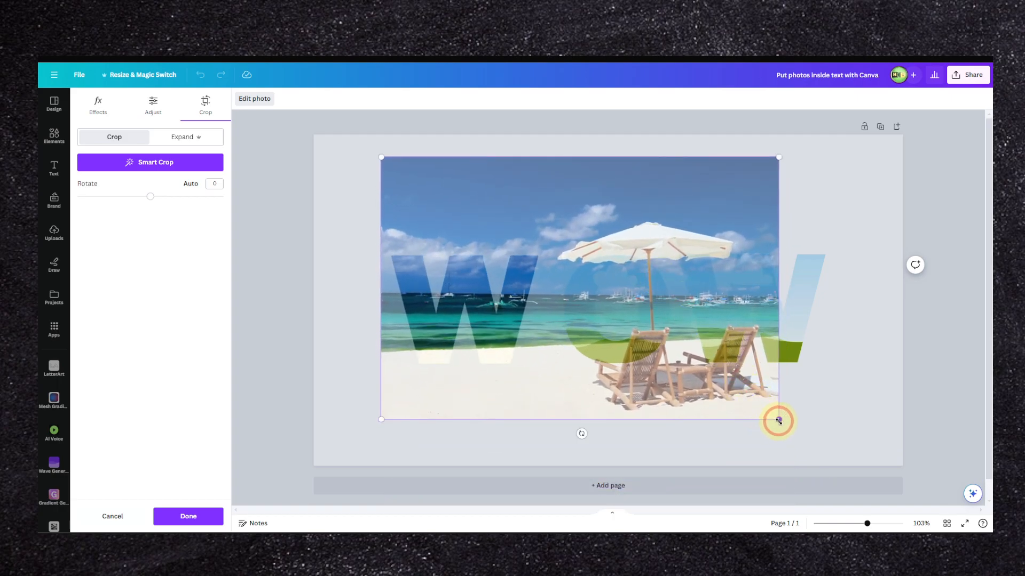
left_click_drag(778, 421, 852, 466)
left_click_drag(807, 394, 806, 369)
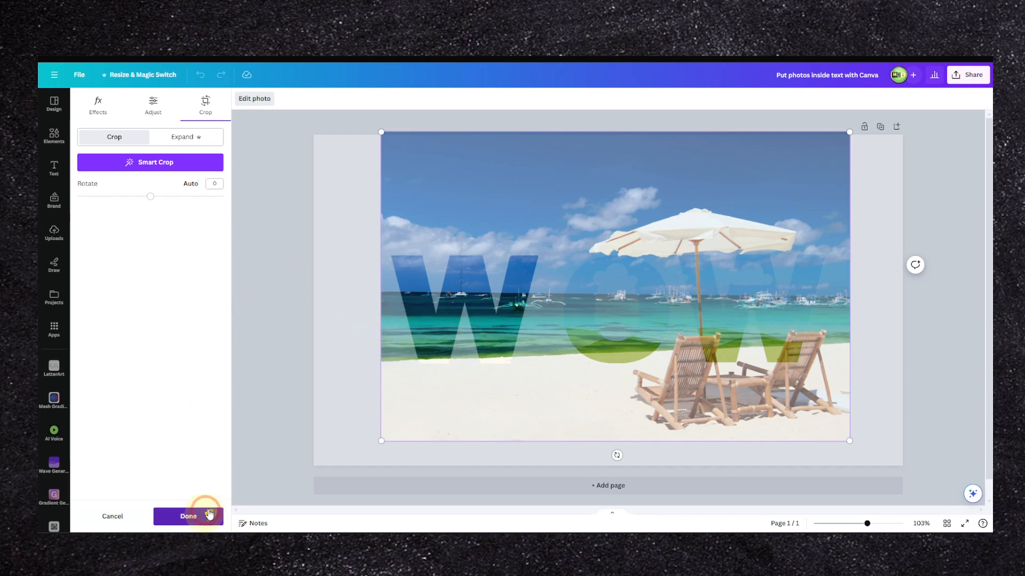
left_click(206, 516)
left_click(462, 305)
left_click_drag(463, 300, 472, 210, "alt")
key("ctrl+z")
left_click(474, 296)
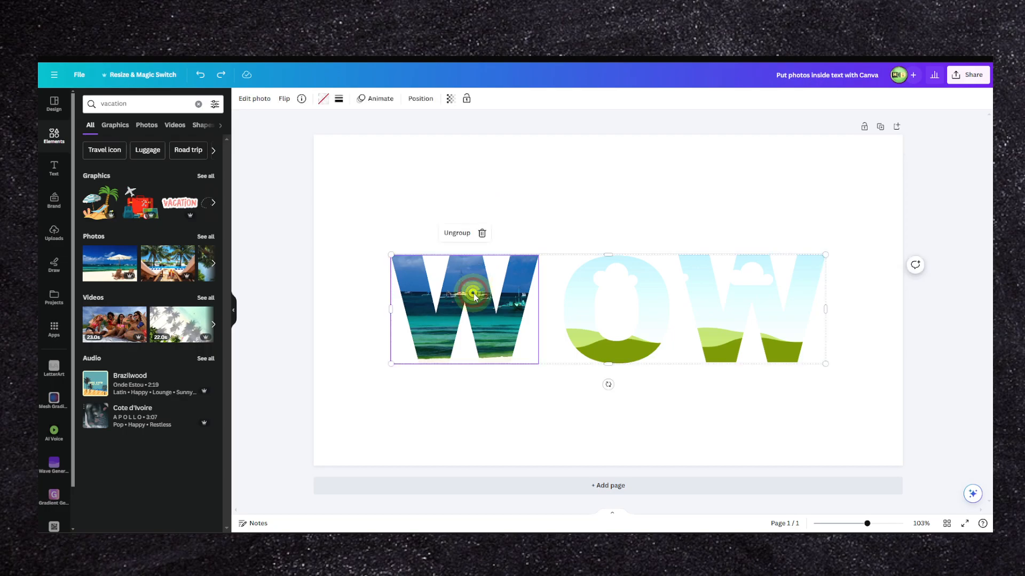
double_click(468, 288)
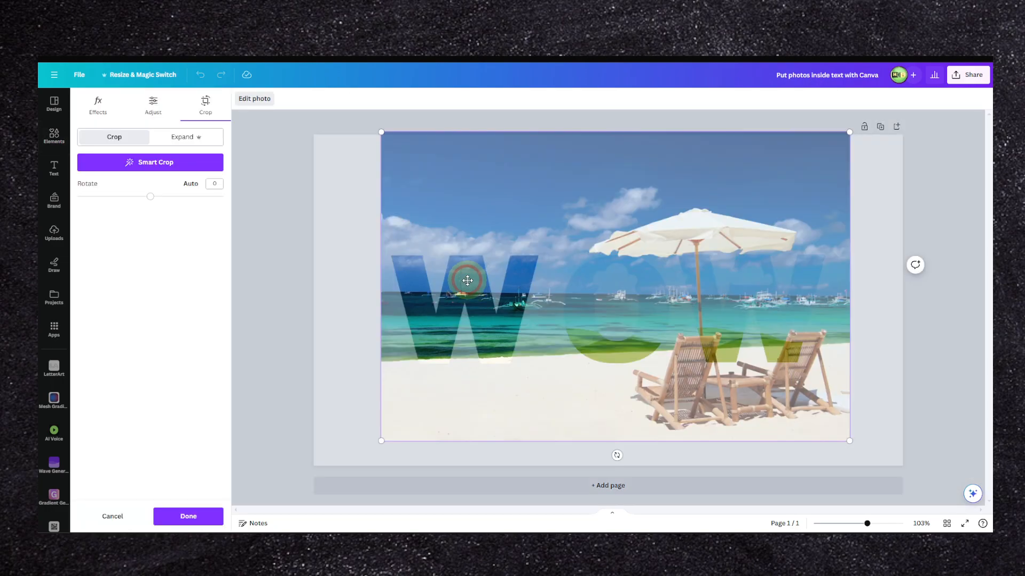
left_click(190, 516)
left_click_drag(134, 247, 440, 191)
left_click(464, 294)
double_click(468, 282)
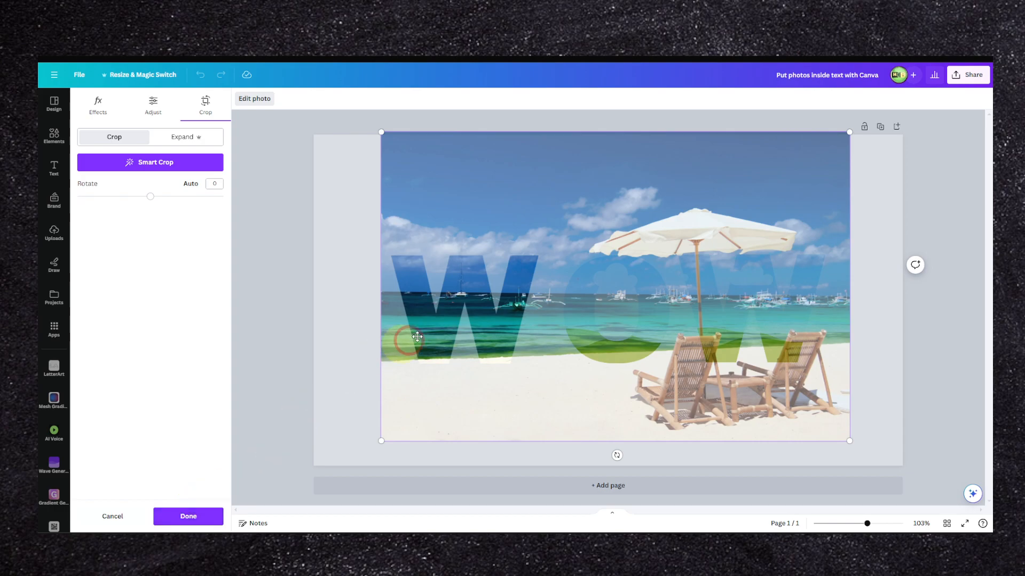
left_click(188, 515)
Step: Shift the WOW group slightly to the right and detach the beach photo from the first W onto the page
left_click_drag(470, 281, 496, 277)
right_click(492, 272)
left_click(502, 335)
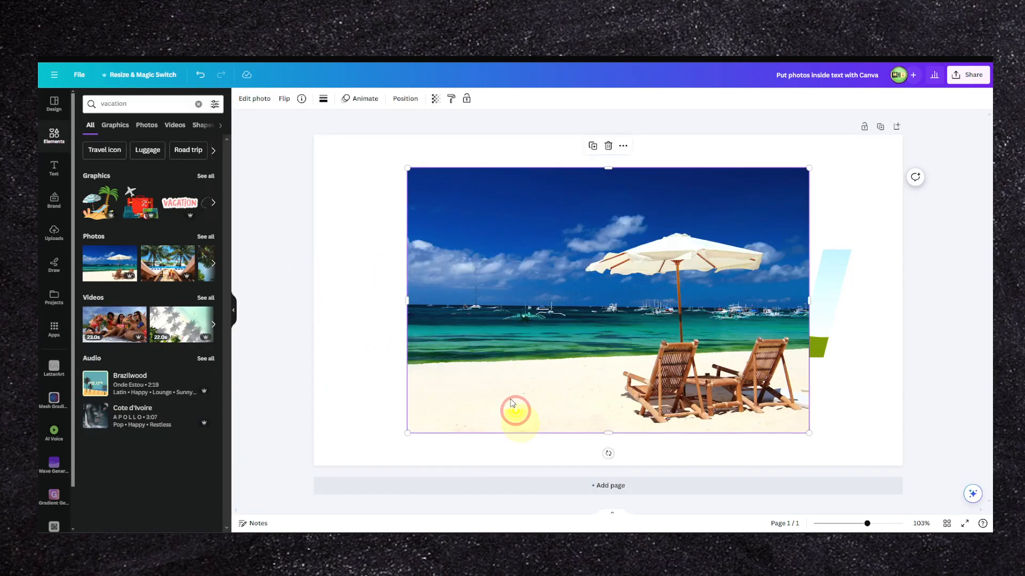
Step: Fill the first W and the O each with the beach photo, keeping a separate copy below the word
left_click_drag(501, 290, 422, 281)
left_click(613, 400)
left_click_drag(658, 409, 320, 353)
key("ctrl+z")
left_click_drag(583, 352, 623, 278)
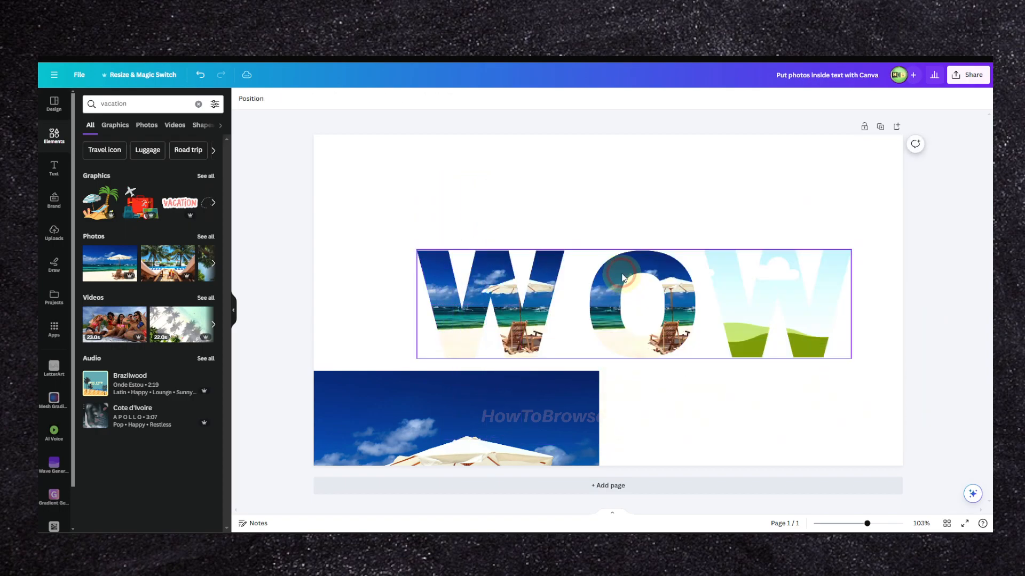
Step: Enlarge the beach photo inside the O to span the whole word and position its chairs over the O
double_click(622, 277)
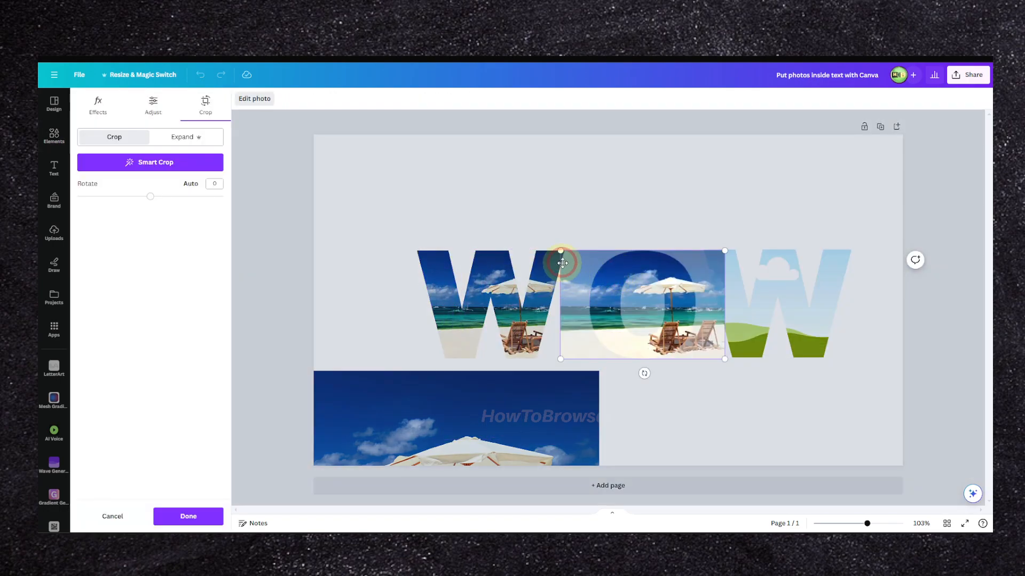
left_click_drag(560, 252, 346, 164)
left_click_drag(599, 271, 589, 270)
left_click_drag(716, 352, 910, 487)
left_click_drag(741, 318, 742, 334)
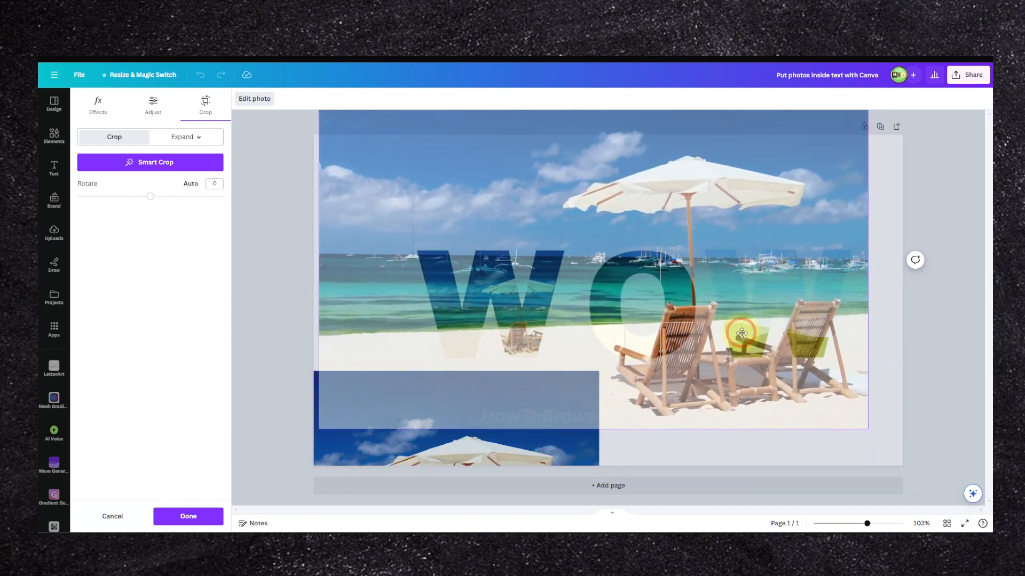
left_click(181, 516)
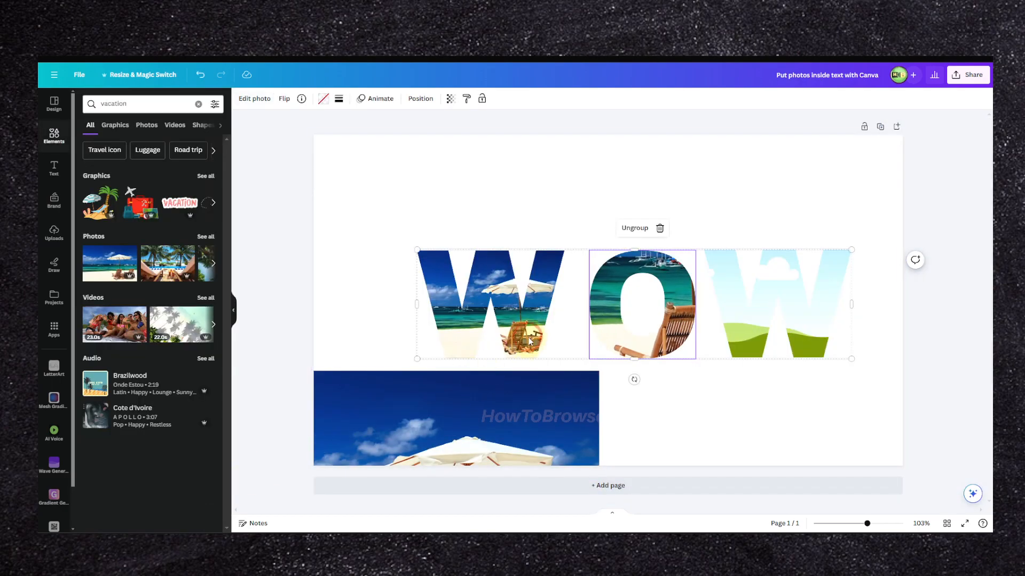
Step: Enlarge and reposition the beach photo inside the first W to match the size and position of the O's photo
double_click(538, 310)
left_click_drag(569, 356, 870, 485)
left_click_drag(790, 389, 665, 246)
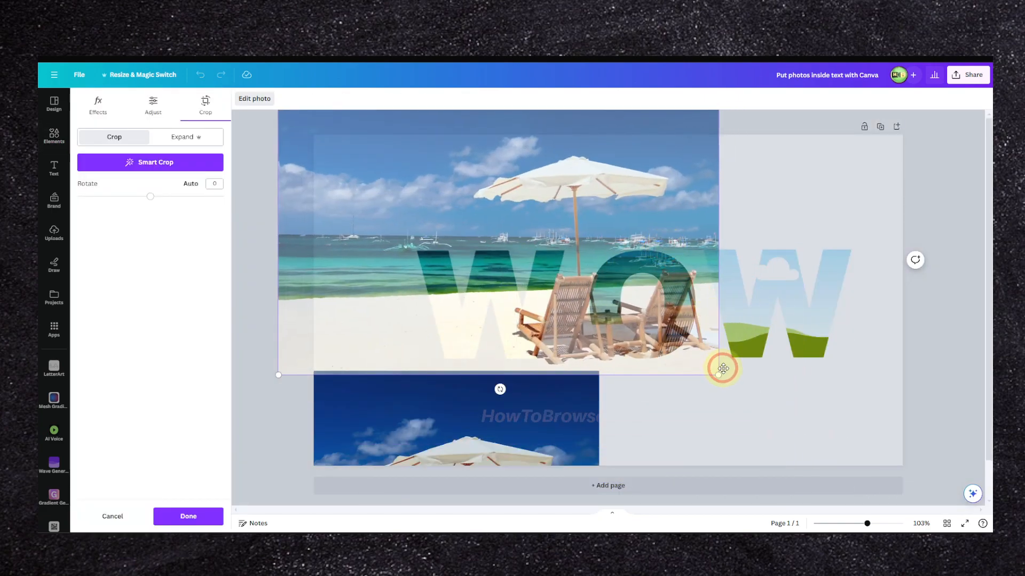
left_click_drag(715, 376, 796, 429)
left_click_drag(594, 365, 642, 345)
left_click(188, 516)
Step: Fill the last W with the spare beach photo, enlarged and positioned to continue the scene from the O
left_click_drag(526, 393, 769, 278)
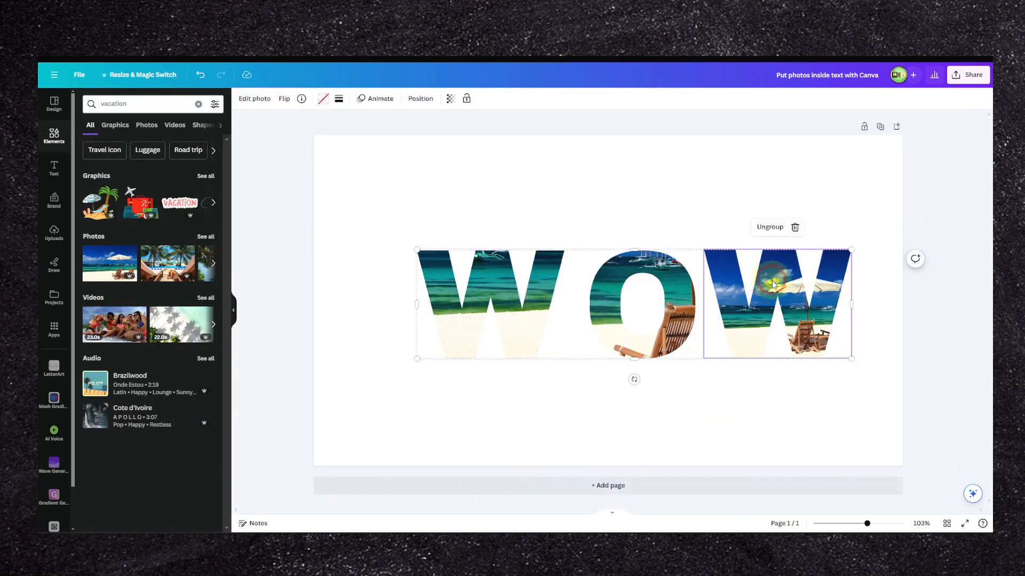
double_click(768, 279)
left_click_drag(702, 256, 552, 265)
double_click(552, 265)
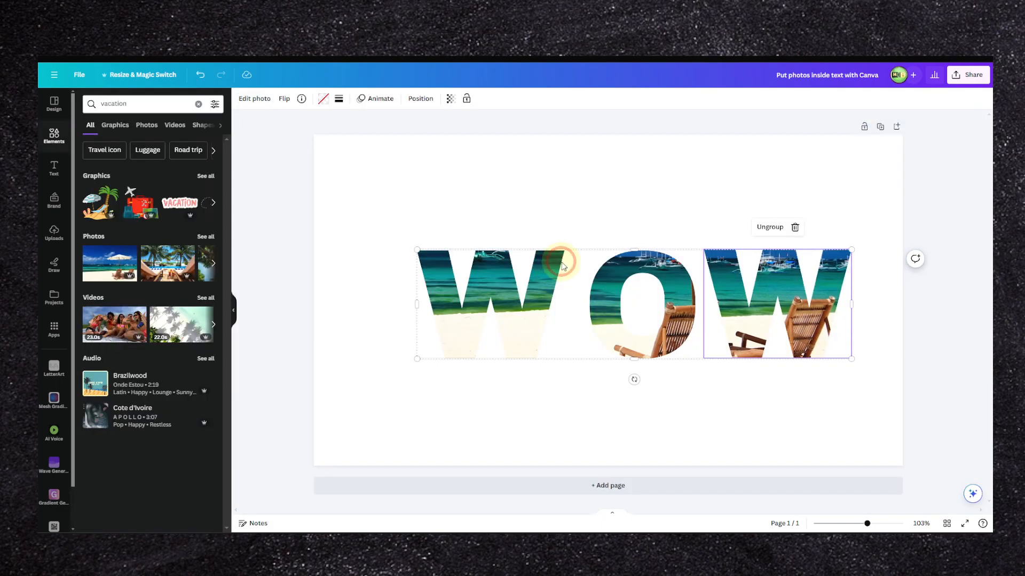
left_click(554, 217)
left_click(572, 257)
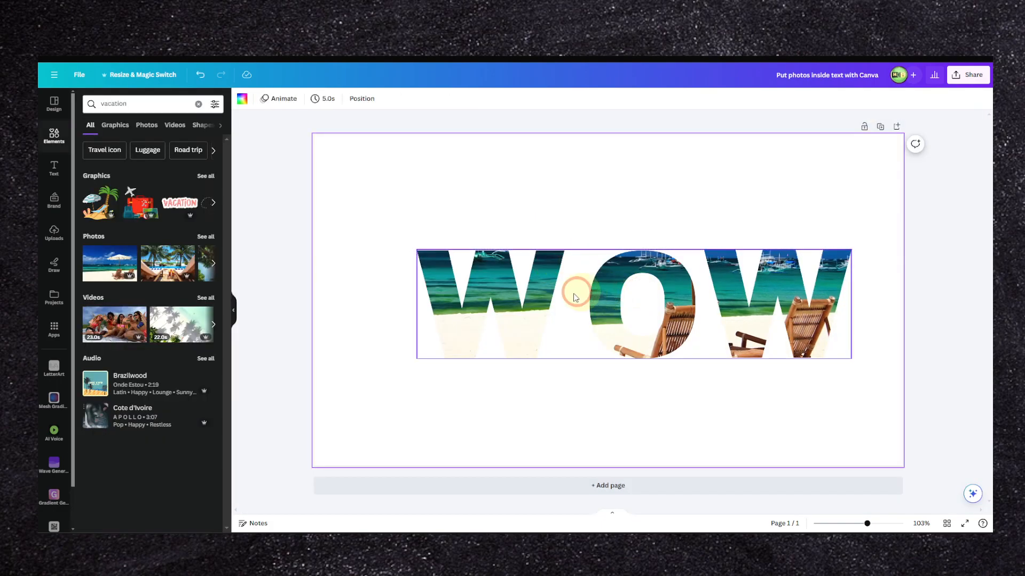
Step: Lower the beach photo inside the first W so its horizon lines up with the other letters
left_click(528, 301)
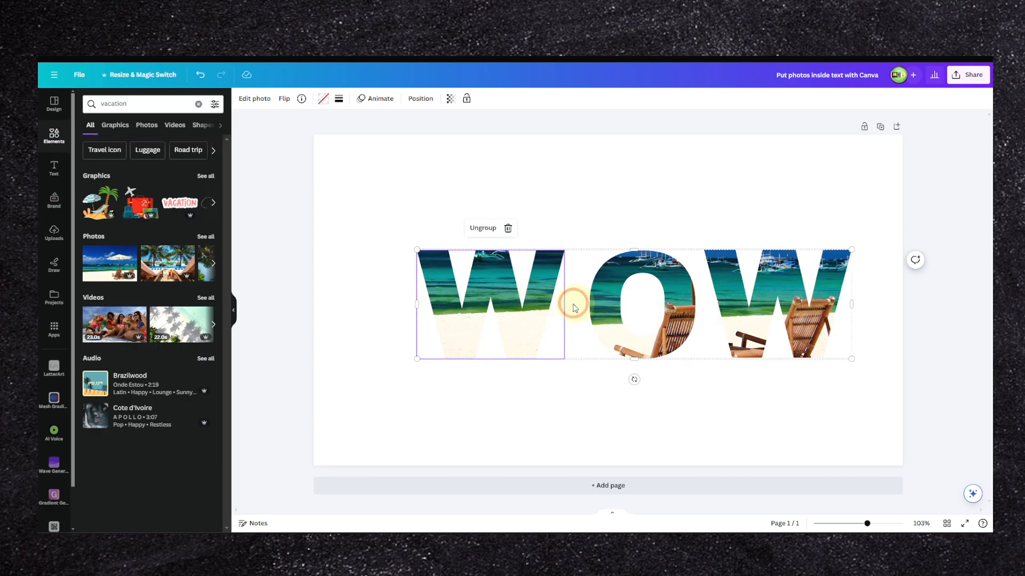
double_click(504, 298)
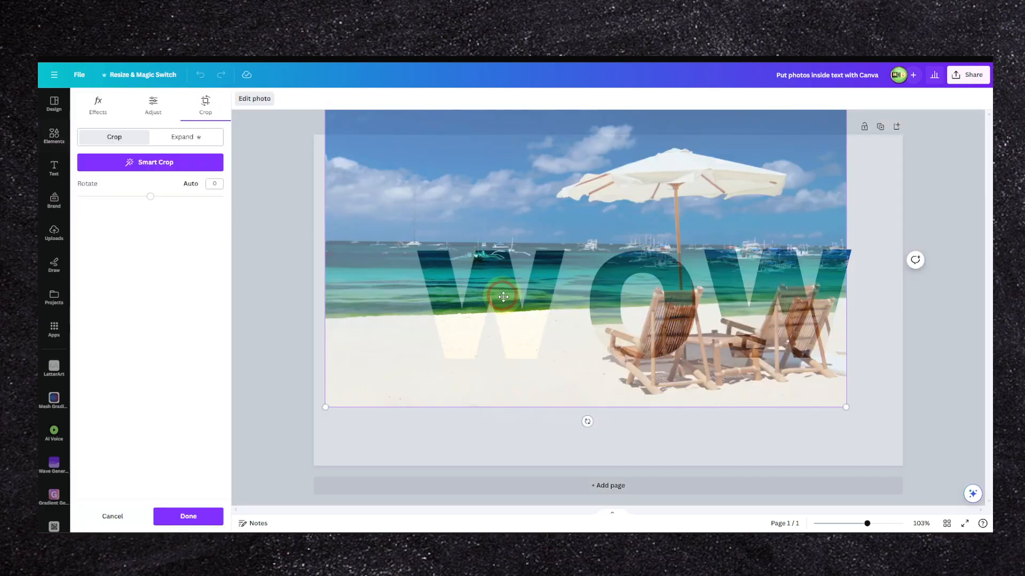
left_click_drag(521, 312, 520, 332)
left_click_drag(539, 256, 538, 250)
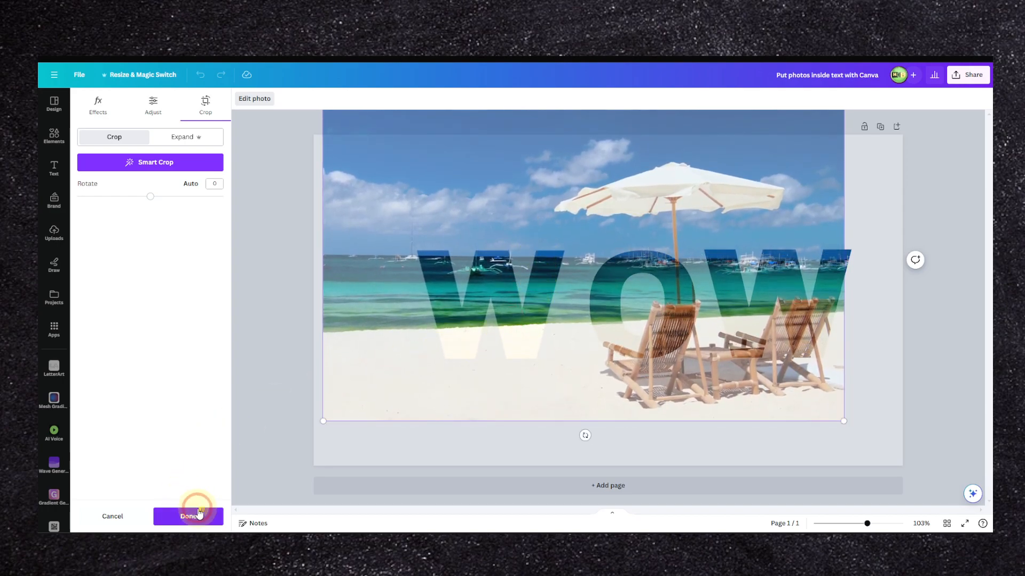
left_click(192, 516)
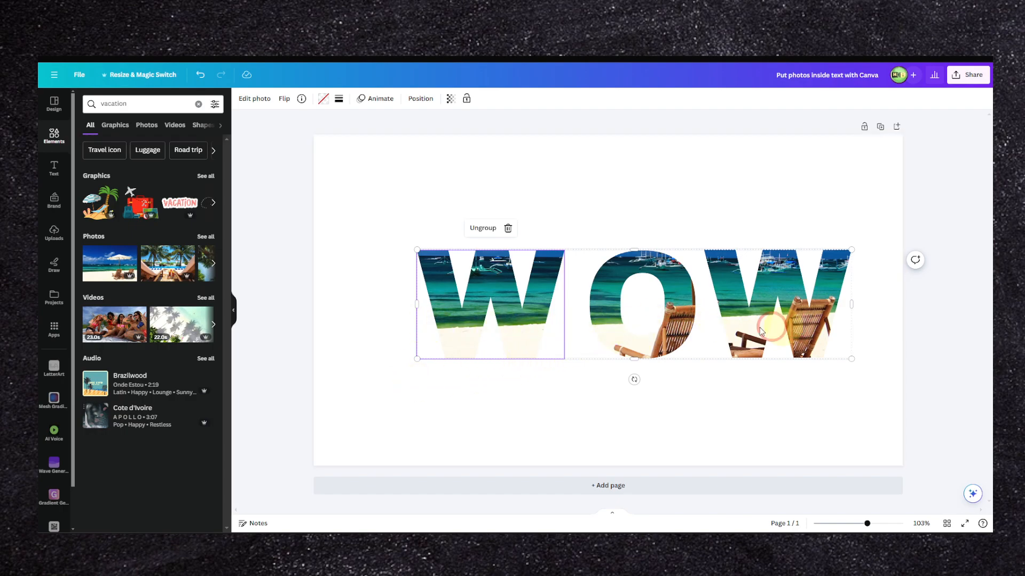
Step: Shift the beach photo inside the O slightly upward to align its horizon and shoreline with the first W
double_click(603, 320)
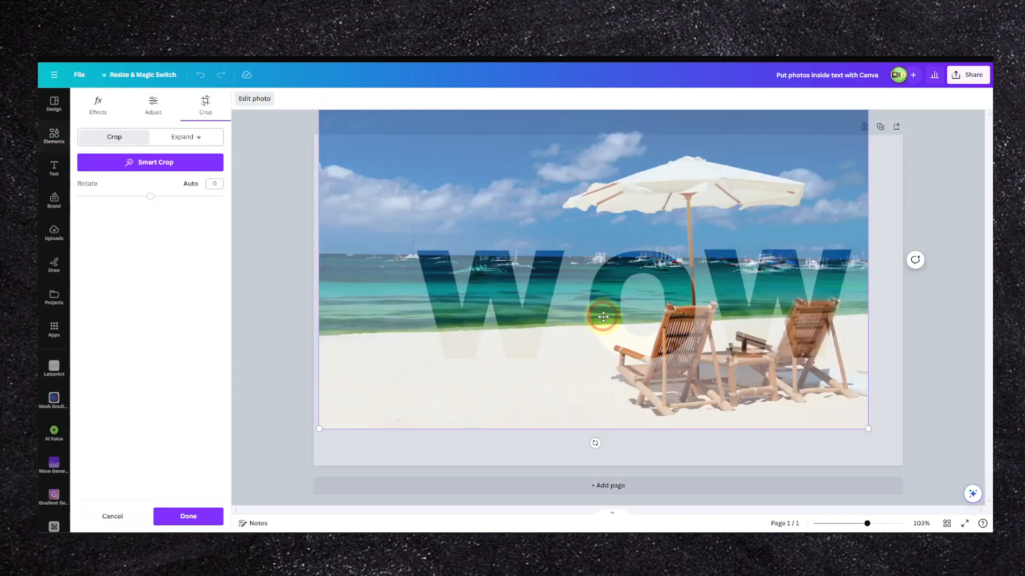
left_click_drag(603, 327, 602, 319)
left_click(168, 510)
Step: Fine-tune the position of the beach photo inside the last W to align it with the O's photo
left_click(738, 317)
double_click(738, 317)
mouse_move(738, 317)
left_mouse_down()
mouse_move(737, 294)
mouse_move(726, 342)
mouse_move(720, 315)
left_mouse_up()
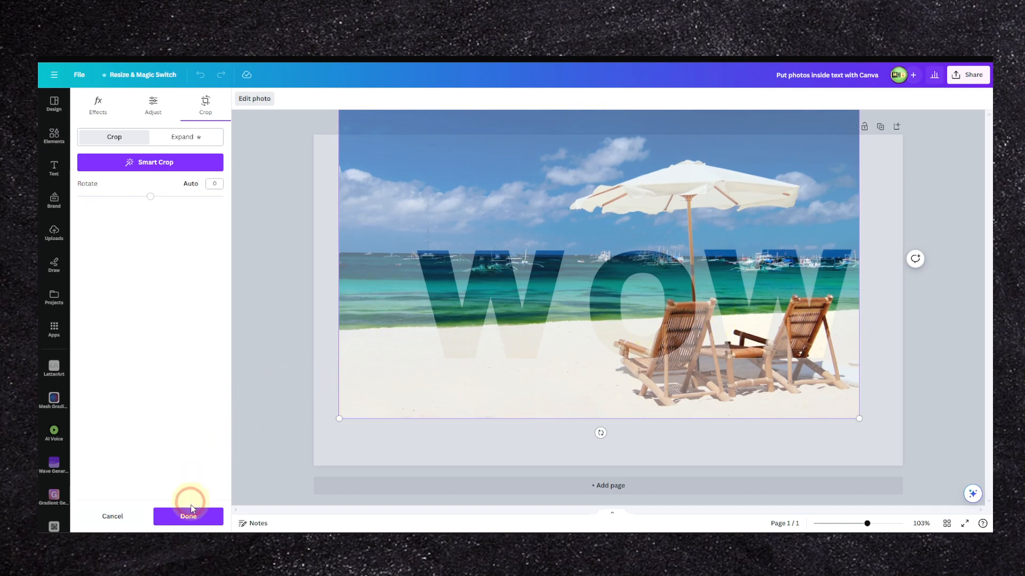
left_click(188, 516)
double_click(809, 327)
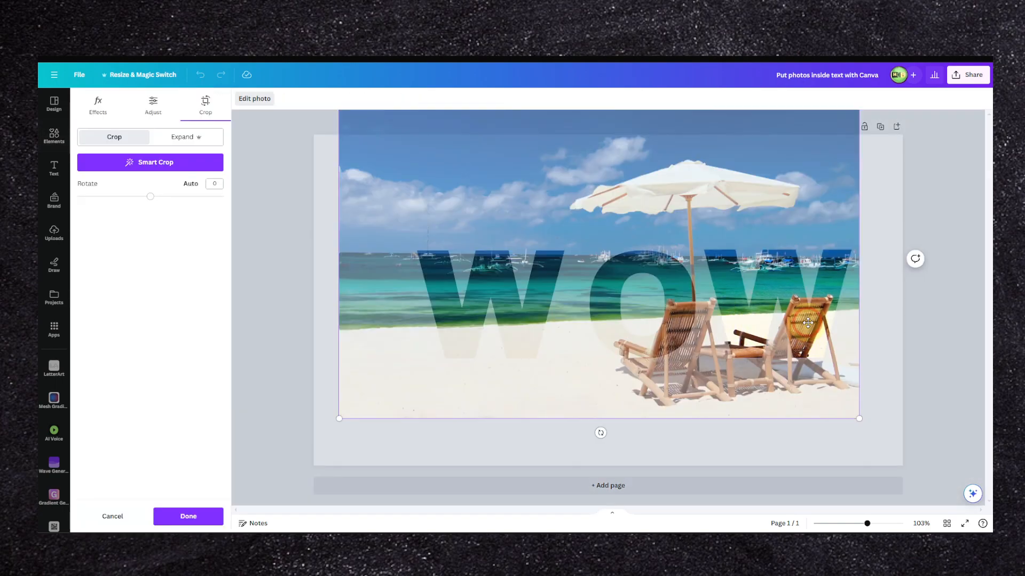
mouse_move(803, 317)
left_mouse_down()
mouse_move(803, 300)
mouse_move(804, 319)
left_mouse_up()
left_click(170, 448)
left_click(176, 516)
left_click(338, 274)
left_click(561, 191)
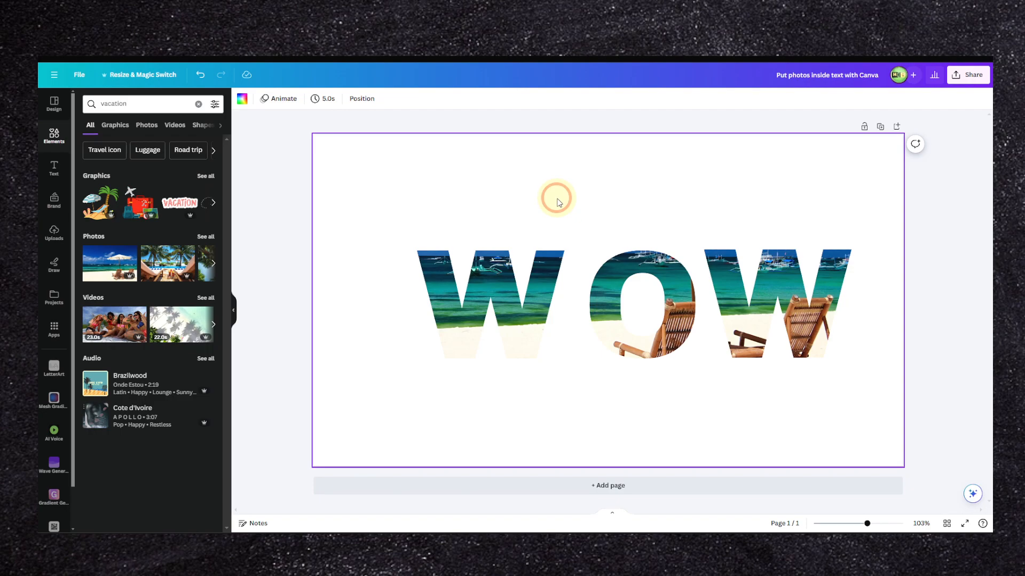
Step: Scale down the WOW group and place a duplicate of it above the original
left_click_drag(384, 235, 735, 315)
left_click_drag(790, 249, 568, 354)
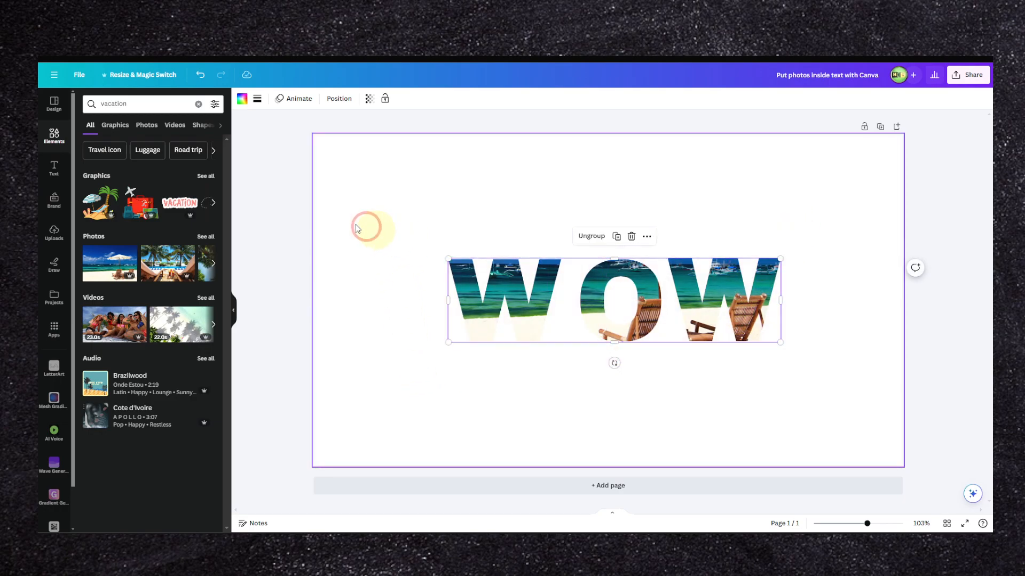
left_click_drag(517, 289, 454, 184)
Step: Color all three letters of the upper WOW copy solid black
left_click(243, 100)
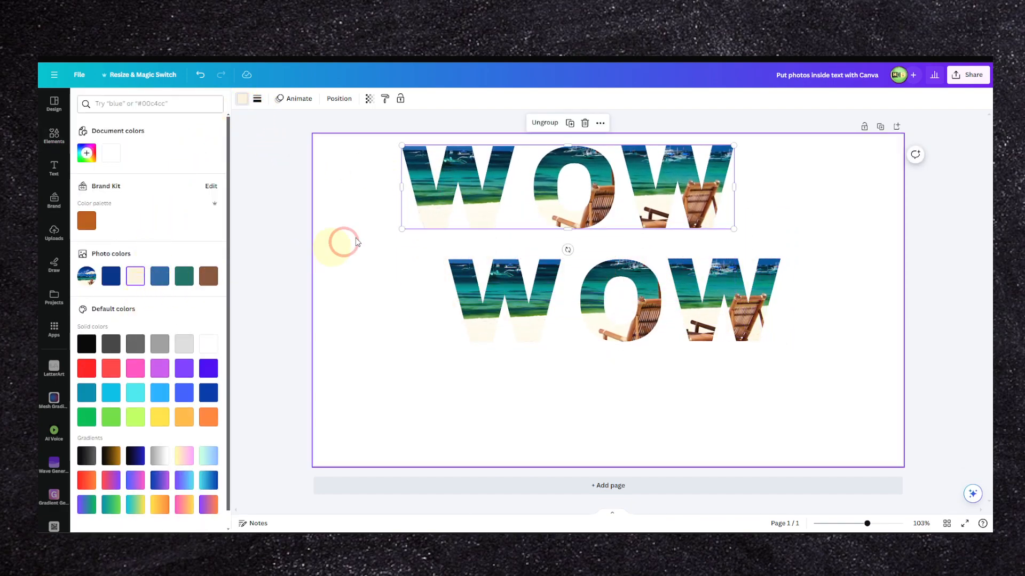
left_click(457, 187)
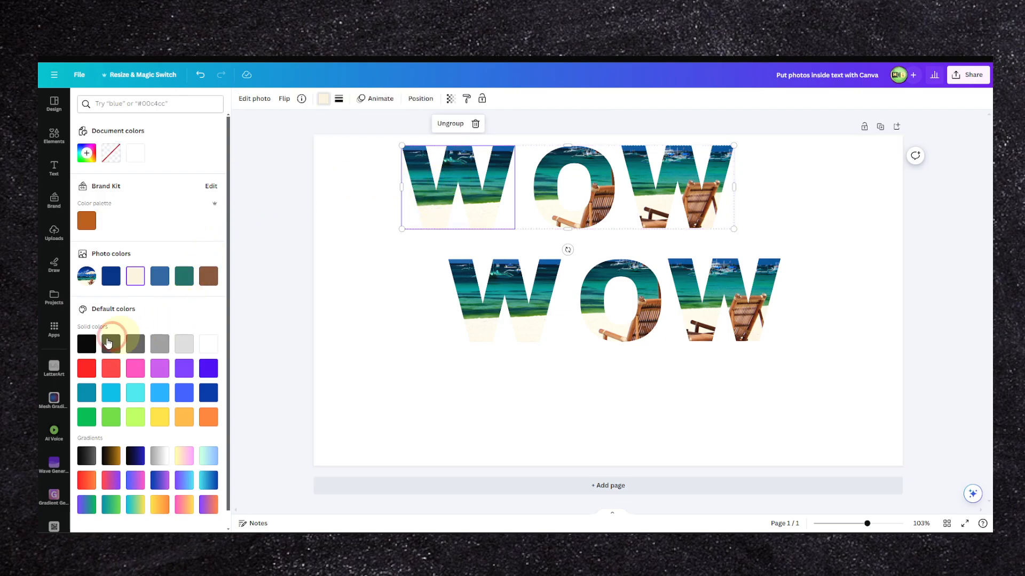
left_click(86, 345)
left_click(523, 217)
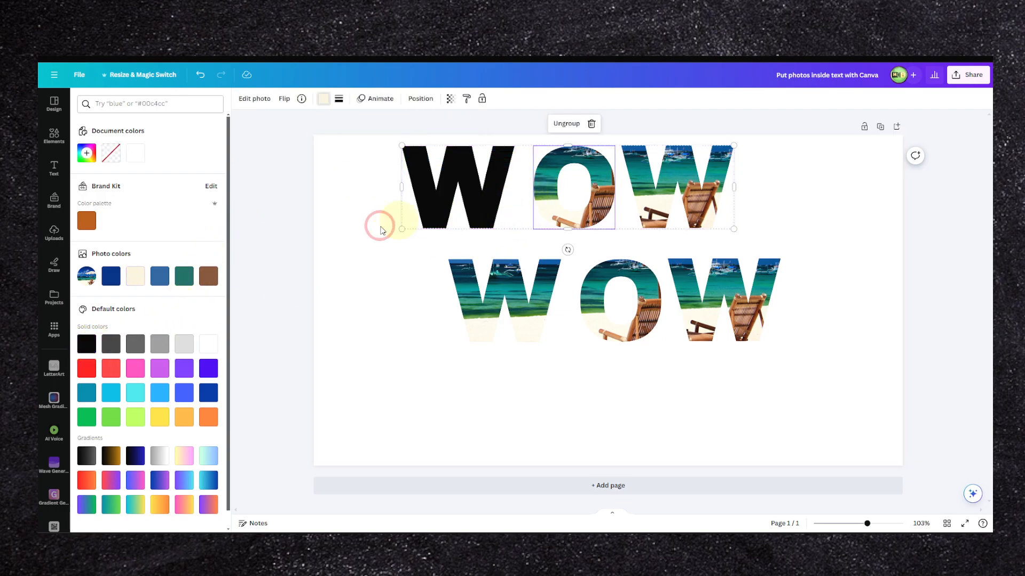
left_click(106, 349)
left_click(674, 187)
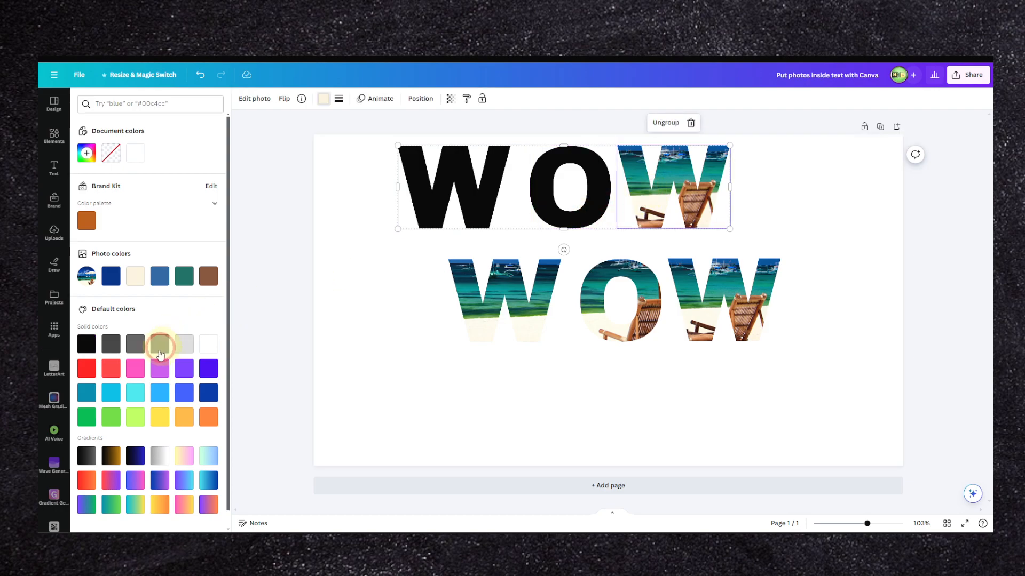
left_click(86, 345)
Step: Place the black WOW over the photo-filled one, offset slightly to the left, and send it behind as a shadow
left_click_drag(670, 191, 712, 303)
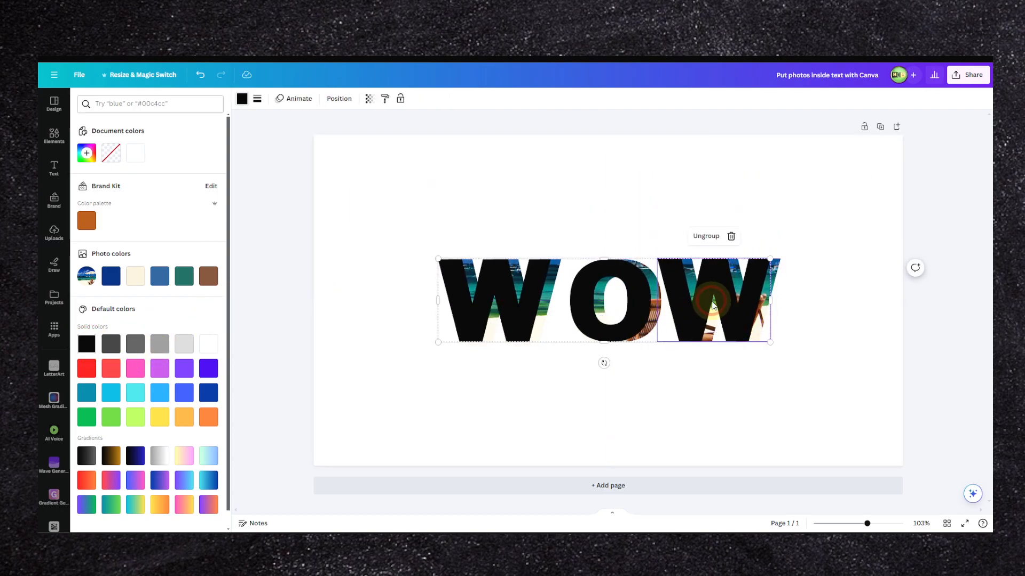
key("ctrl+[")
left_click(661, 222)
Step: Group the photo-filled WOW with its black shadow and move the group slightly up on the page
left_click_drag(775, 218, 504, 371)
right_click(587, 308)
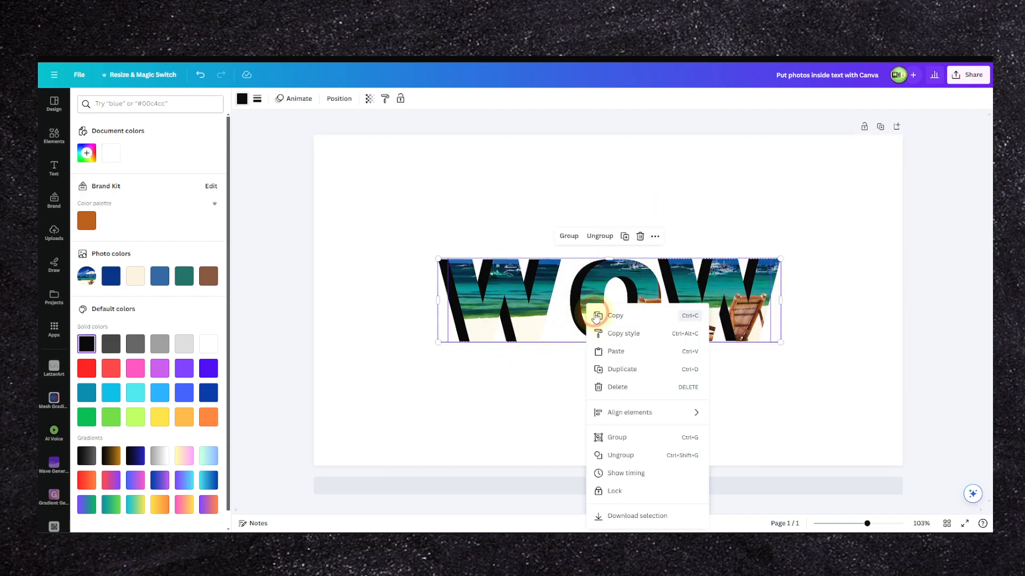
left_click(568, 238)
left_click(585, 275)
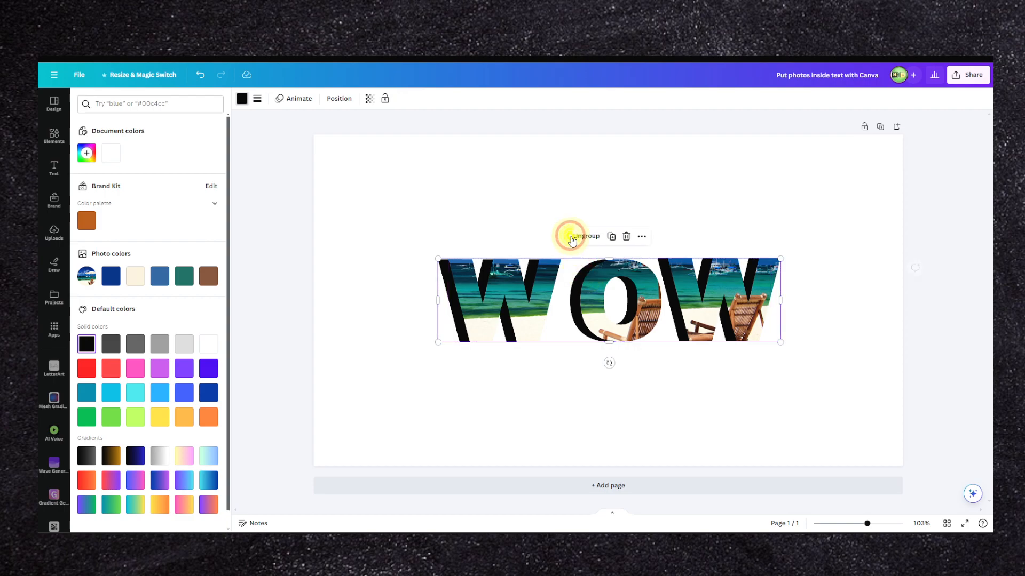
left_click(565, 210)
left_click_drag(682, 267, 671, 188)
left_click_drag(716, 240, 724, 302)
Step: Search the elements for "beach"
left_click(485, 314)
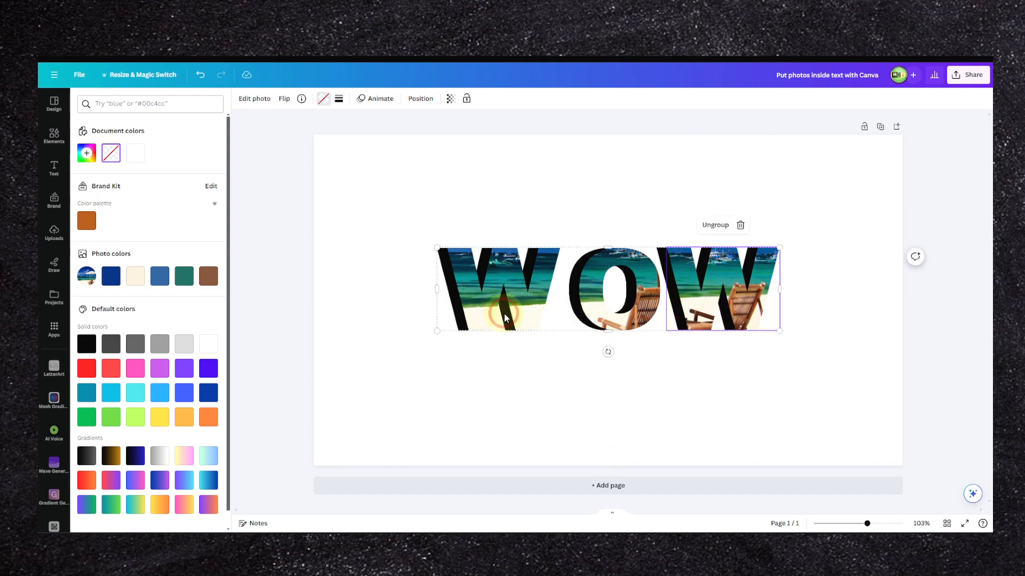
left_click(54, 135)
left_click(117, 105)
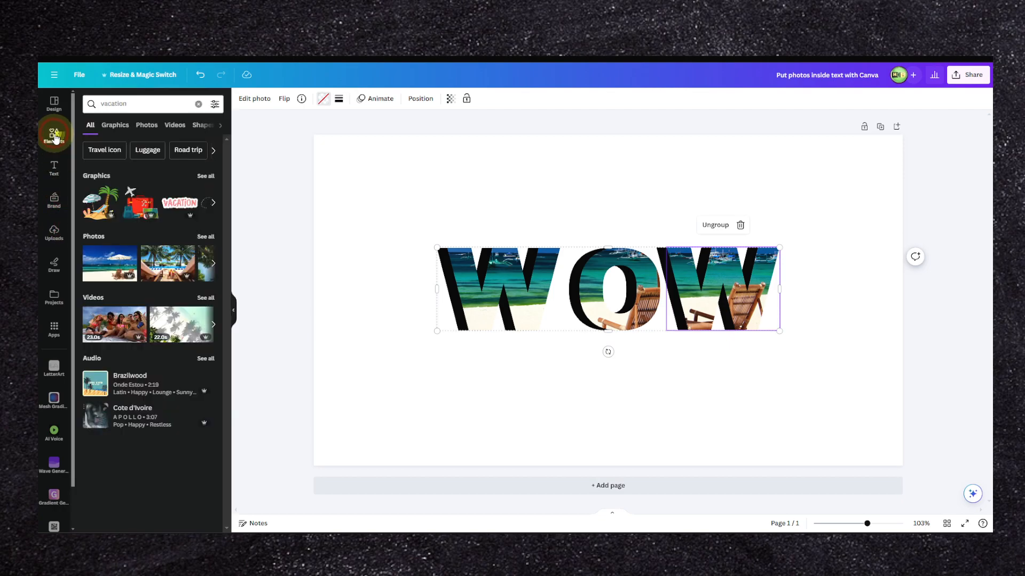
type("v")
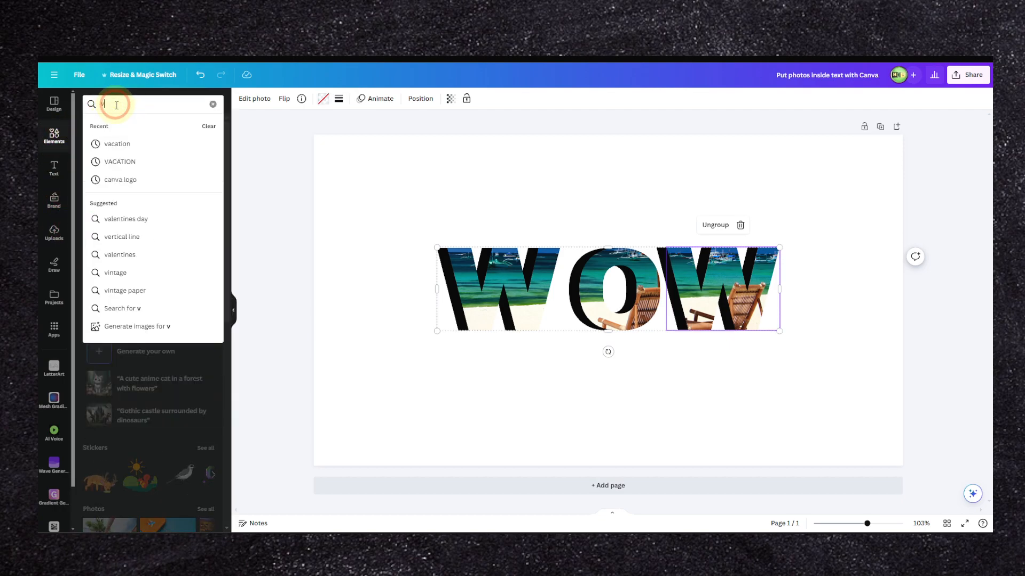
key("BackSpace")
type("bea")
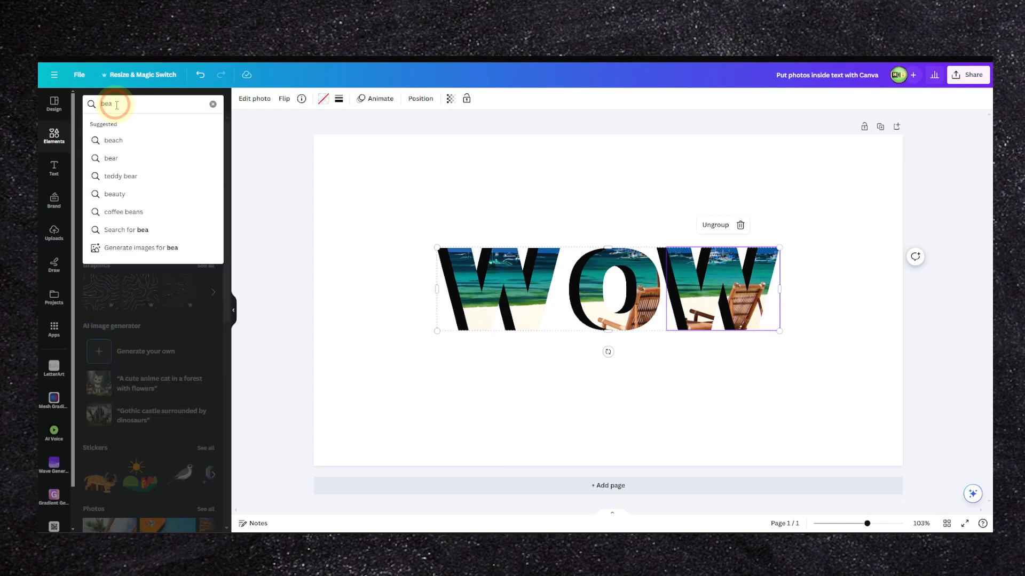
type("ch")
key("Return")
Step: Restrict the beach results to photos and add the sandy beach photo framed by palm leaves to the page
left_click(149, 174)
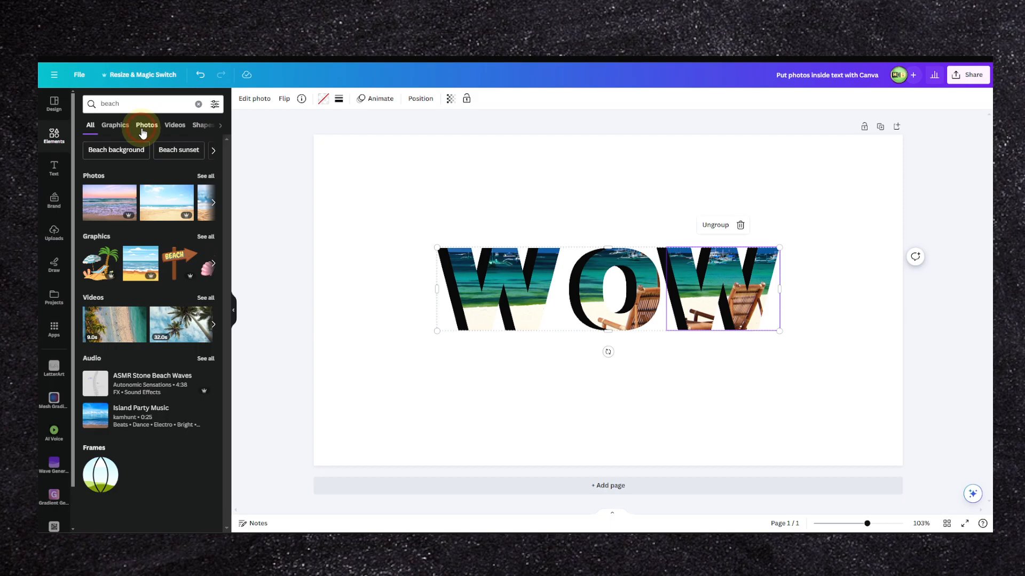
left_click(219, 127)
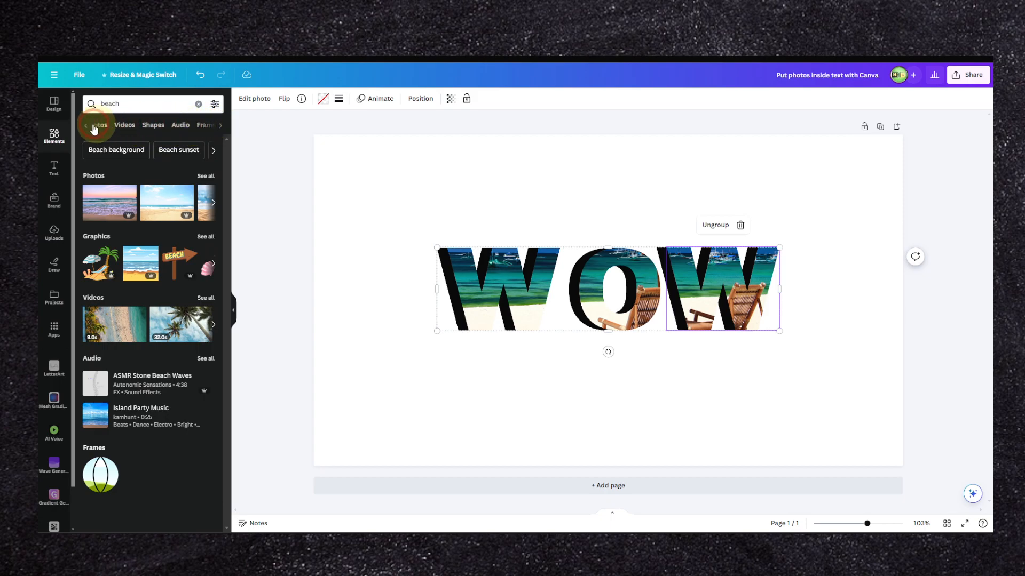
left_click(110, 127)
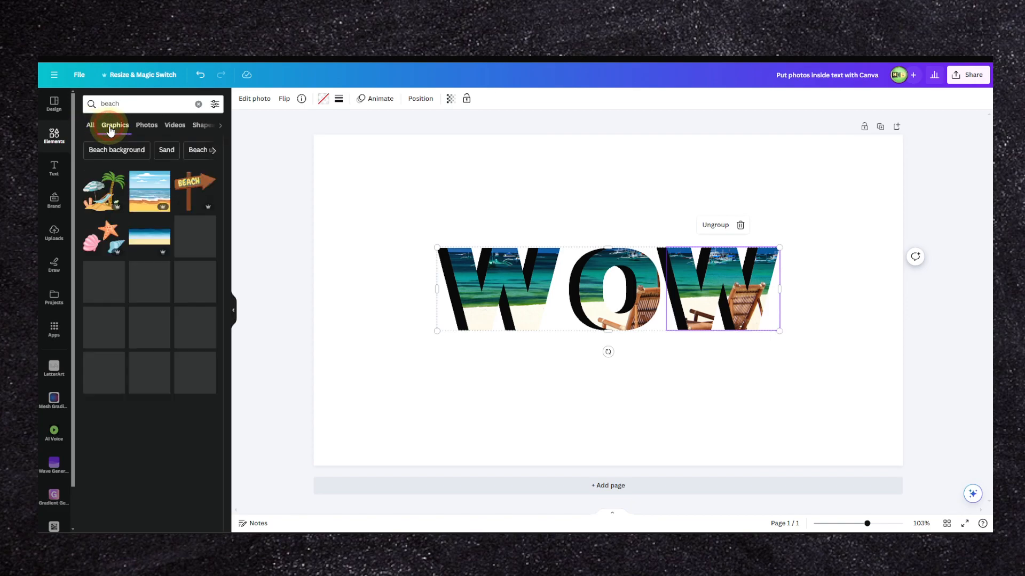
left_click(145, 127)
left_click(168, 242)
Step: Align the palm beach photo with the page's upper-left corner and enlarge it to cover nearly the whole page
left_click_drag(471, 268, 391, 246)
right_click(401, 225)
left_click_drag(395, 210, 368, 201)
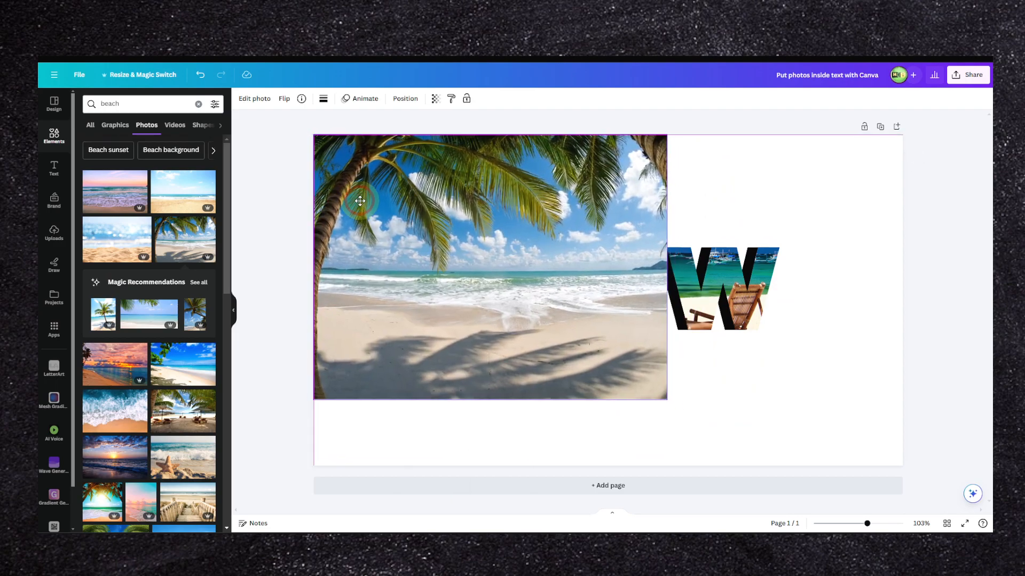
right_click(369, 202)
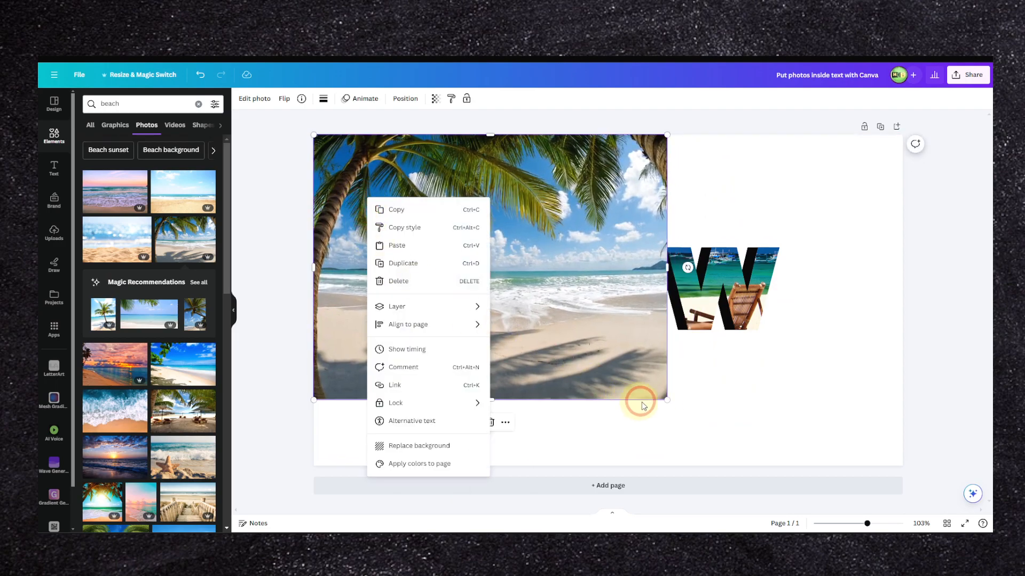
left_click(663, 403)
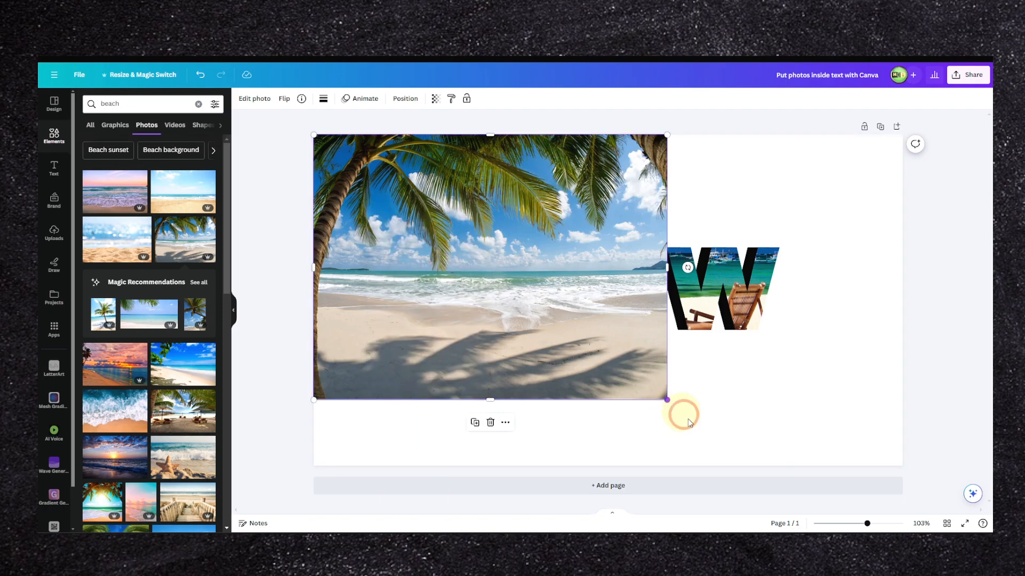
left_click_drag(669, 402, 925, 534)
mouse_move(792, 369)
left_mouse_down()
mouse_move(790, 311)
mouse_move(799, 368)
left_mouse_up()
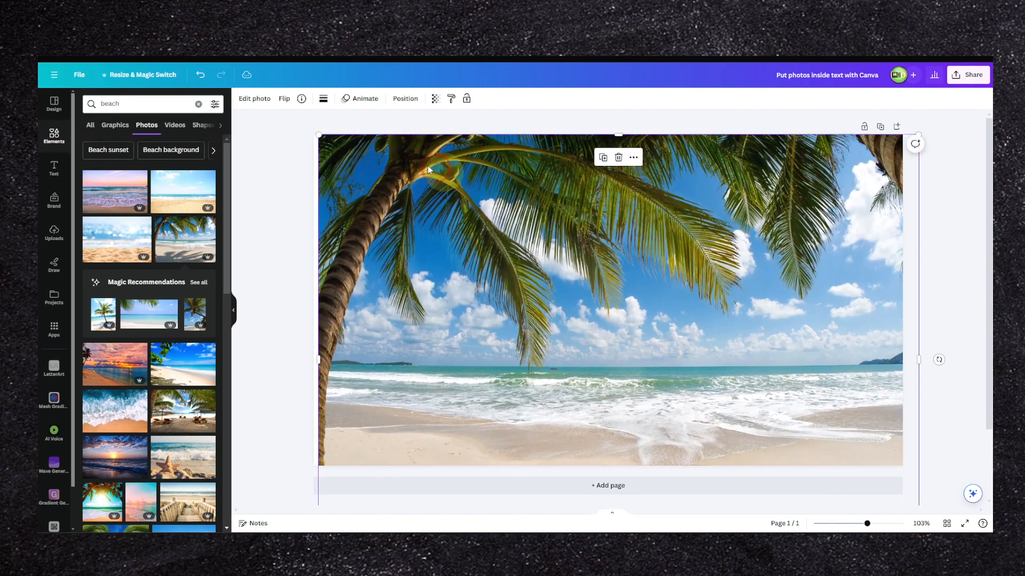
Step: Set the palm beach photo's temperature to 69, brightness to -100, contrast to 58 and shadows to 7
left_click(257, 99)
left_click(146, 110)
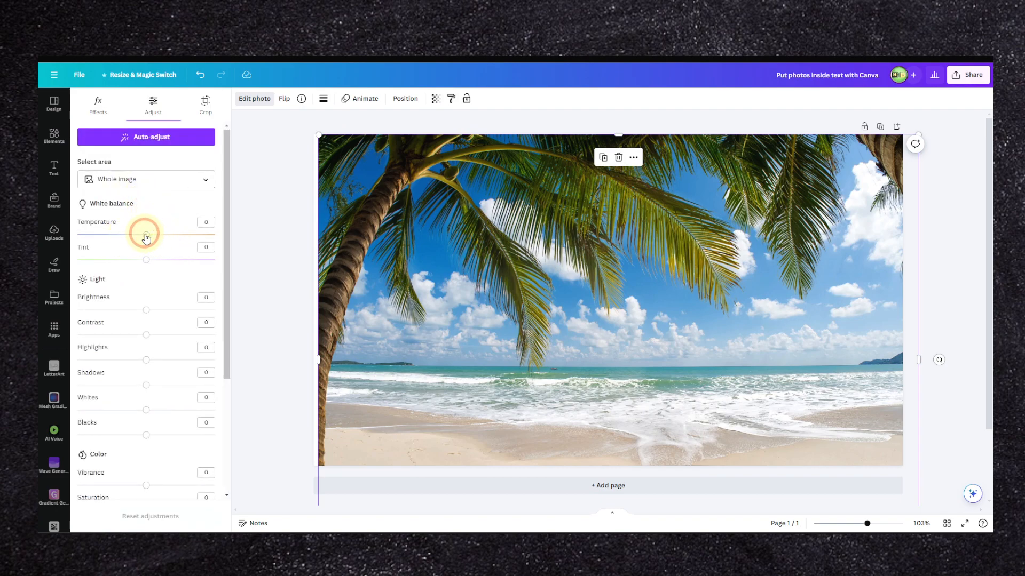
left_click_drag(148, 316, 74, 316)
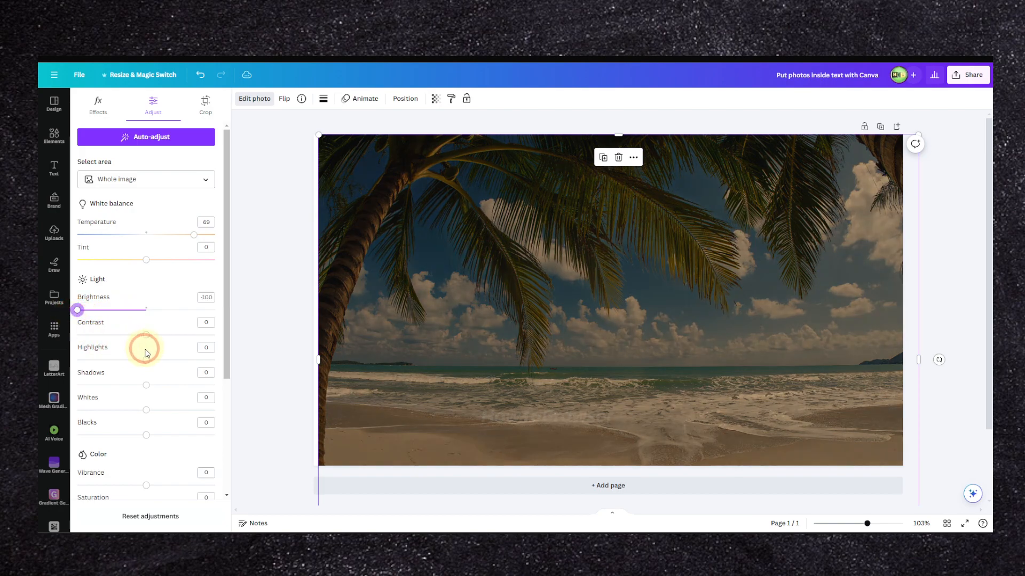
left_click_drag(146, 335, 175, 335)
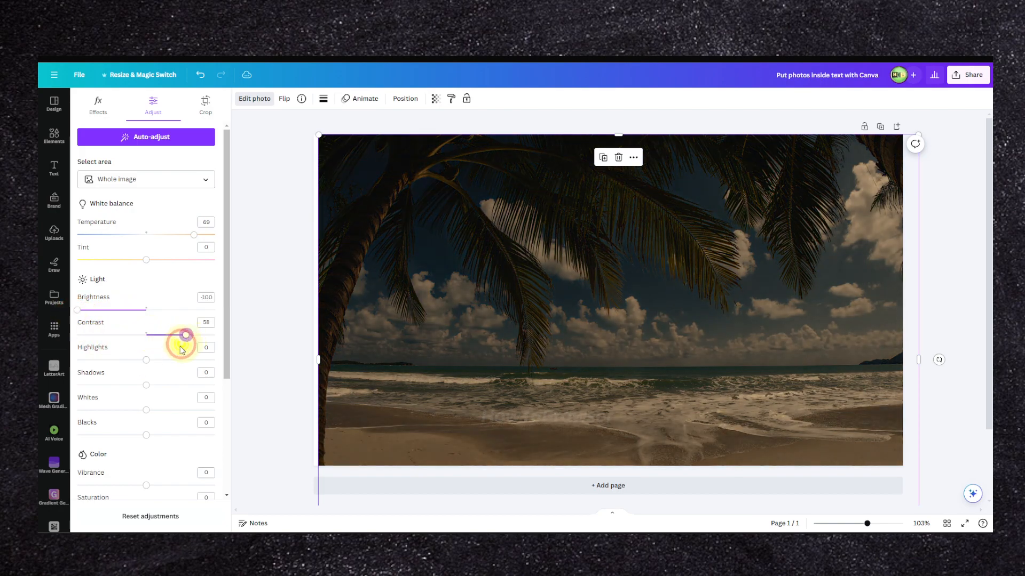
left_click_drag(152, 386, 276, 393)
left_click_drag(212, 386, 152, 387)
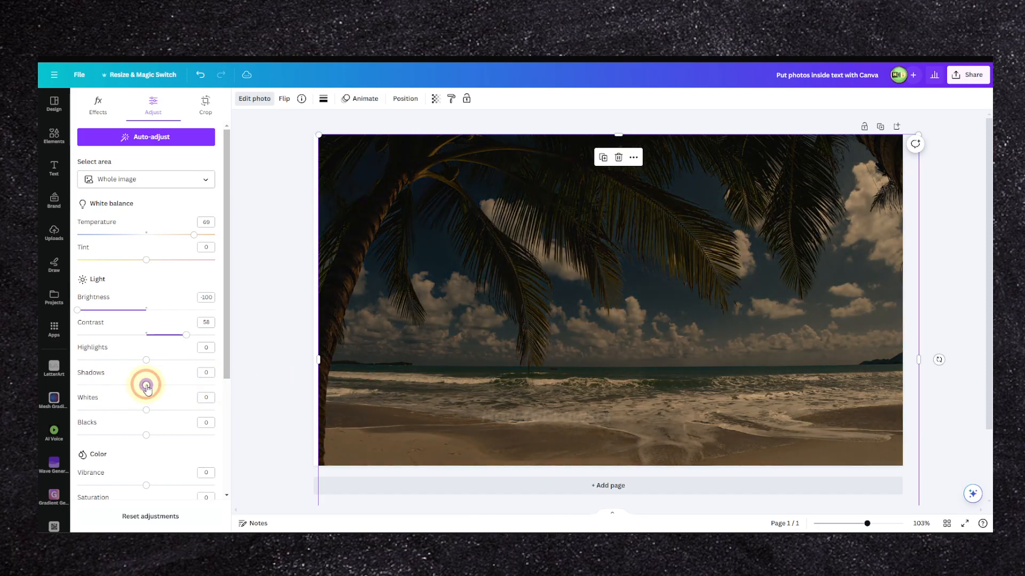
Step: Send the darkened beach photo behind the WOW group and move the group to the middle of the page
right_click(582, 243)
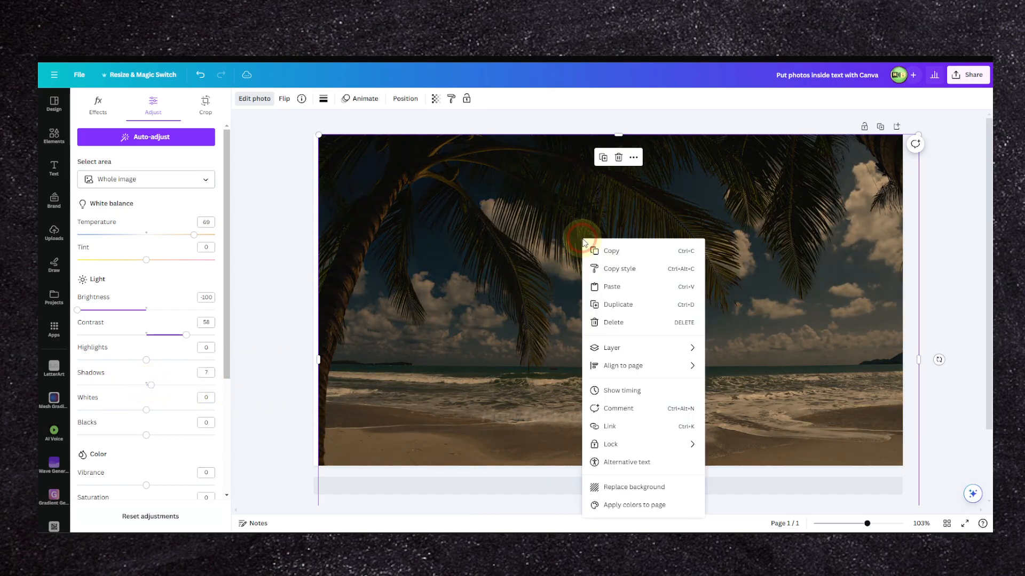
left_click(640, 350)
mouse_move(652, 365)
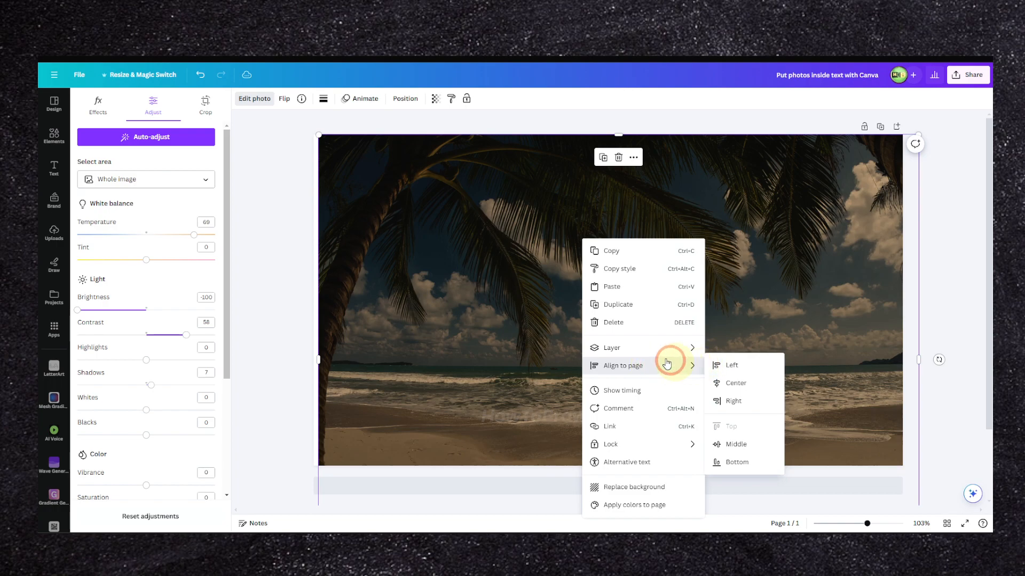
mouse_move(649, 346)
left_click(762, 401)
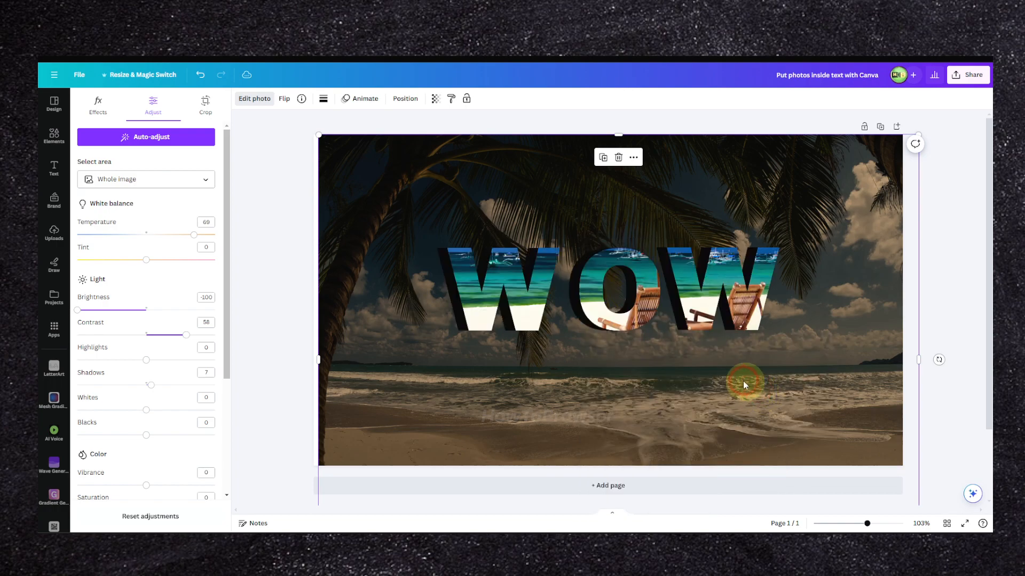
left_click_drag(728, 382, 723, 376)
mouse_move(710, 311)
left_mouse_down()
mouse_move(706, 284)
mouse_move(711, 327)
left_mouse_up()
scroll(709, 359, "down", 4)
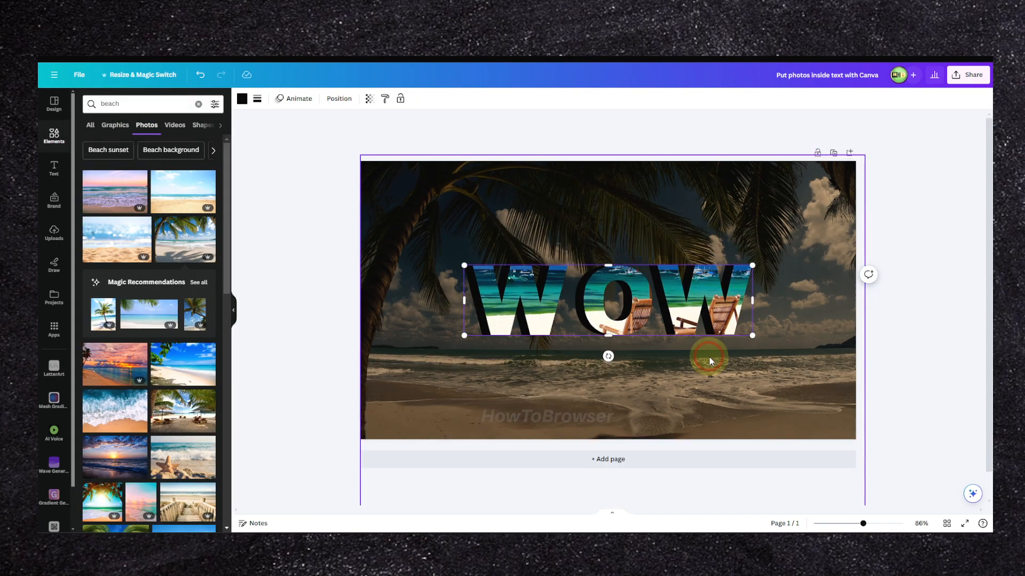
scroll(709, 357, "up", 2)
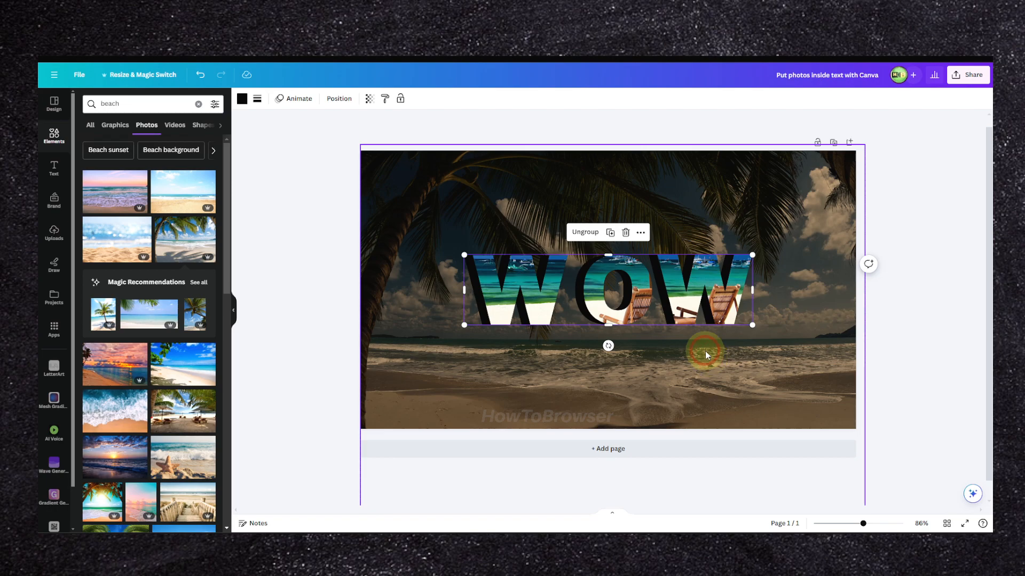
Step: Search the elements for "beach" again and restrict the results to graphics
left_click(96, 103)
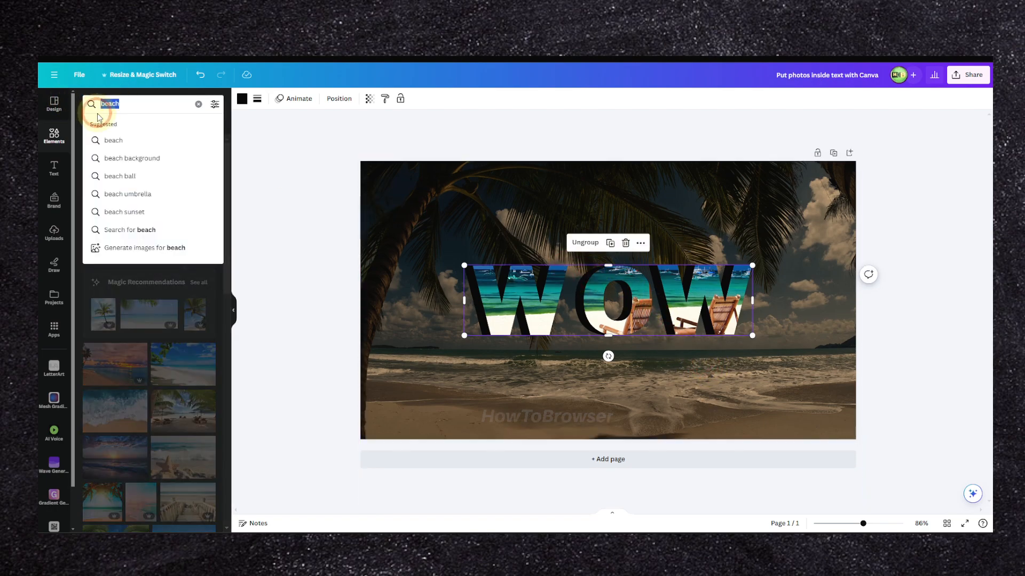
left_click(53, 135)
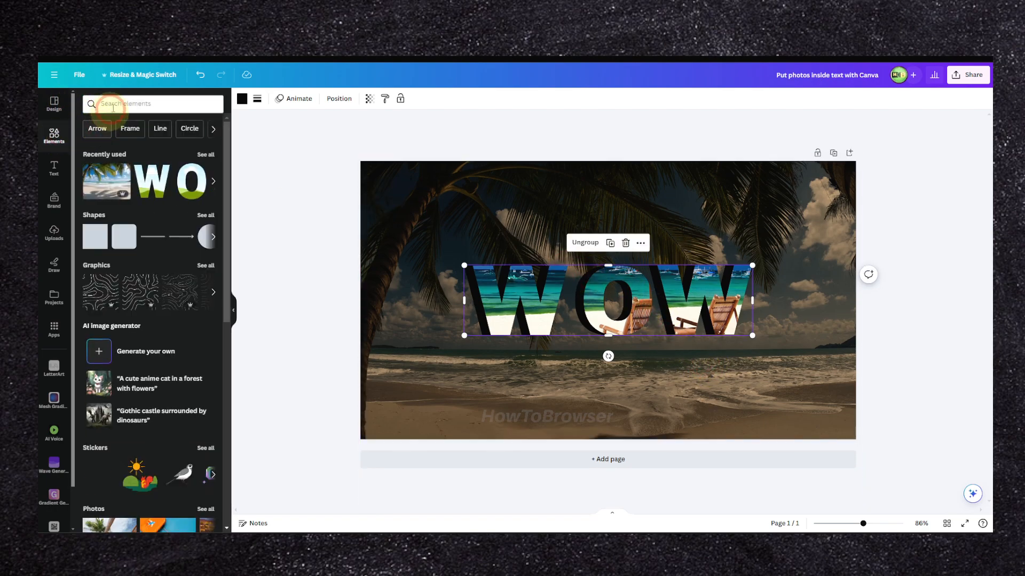
left_click(106, 103)
left_click(111, 144)
left_click(113, 126)
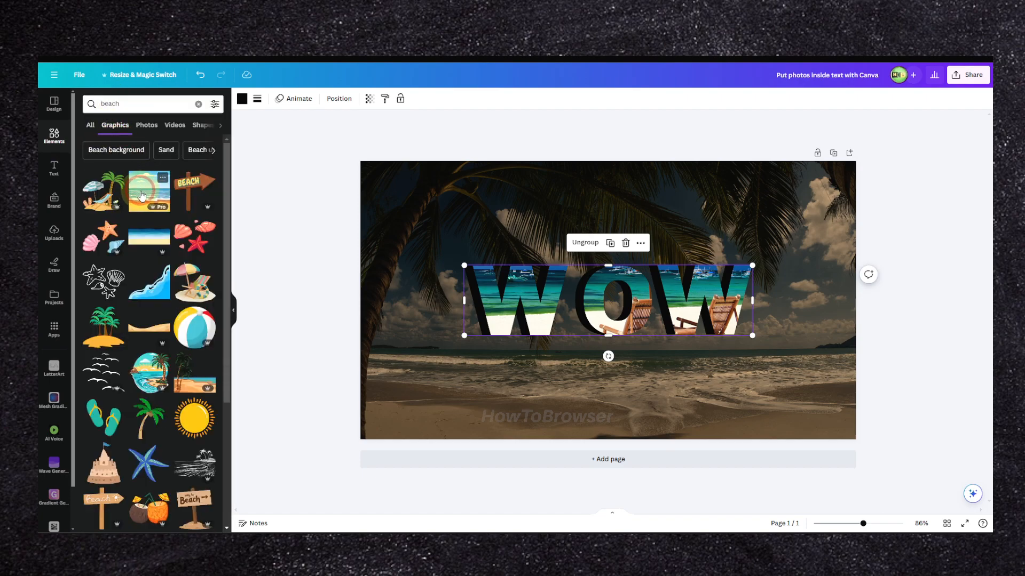
Step: Add the single green palm tree graphic, place it along the page's left edge and enlarge it to about the full page height
scroll(132, 253, "down", 3)
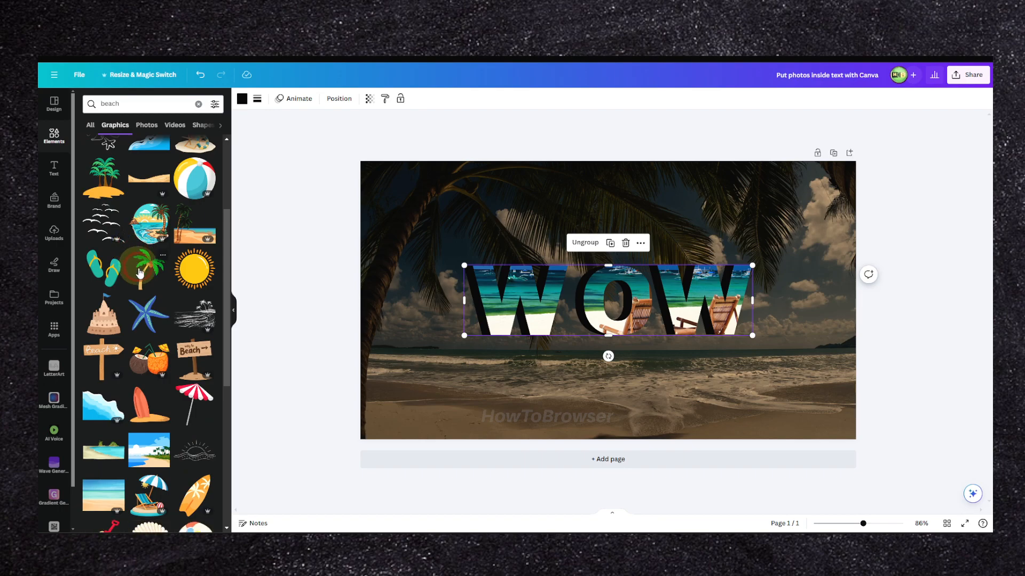
left_click(133, 253)
left_click_drag(587, 336, 380, 423)
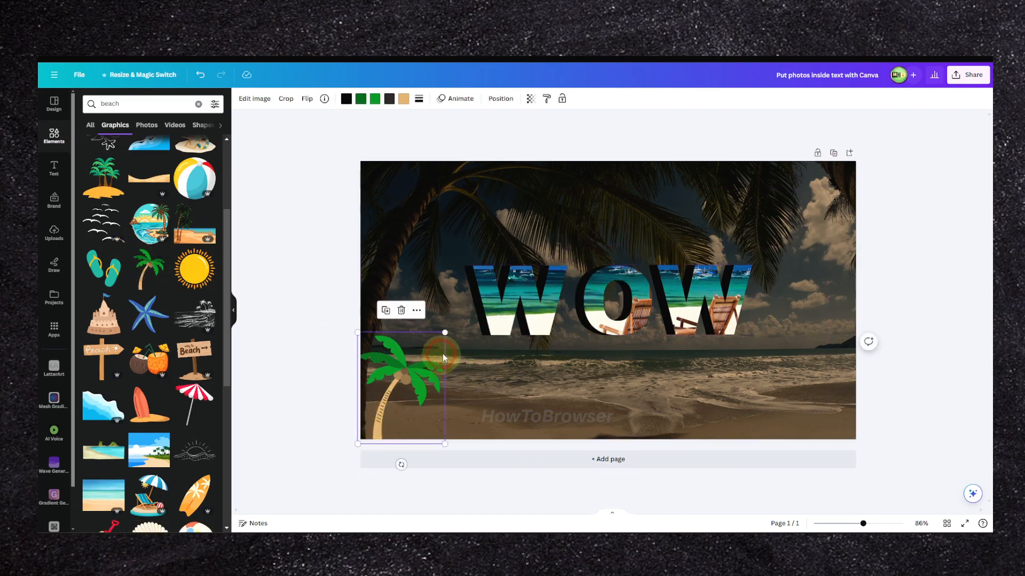
left_click_drag(444, 332, 581, 192)
left_click_drag(400, 332, 466, 258)
left_click_drag(556, 422, 481, 343)
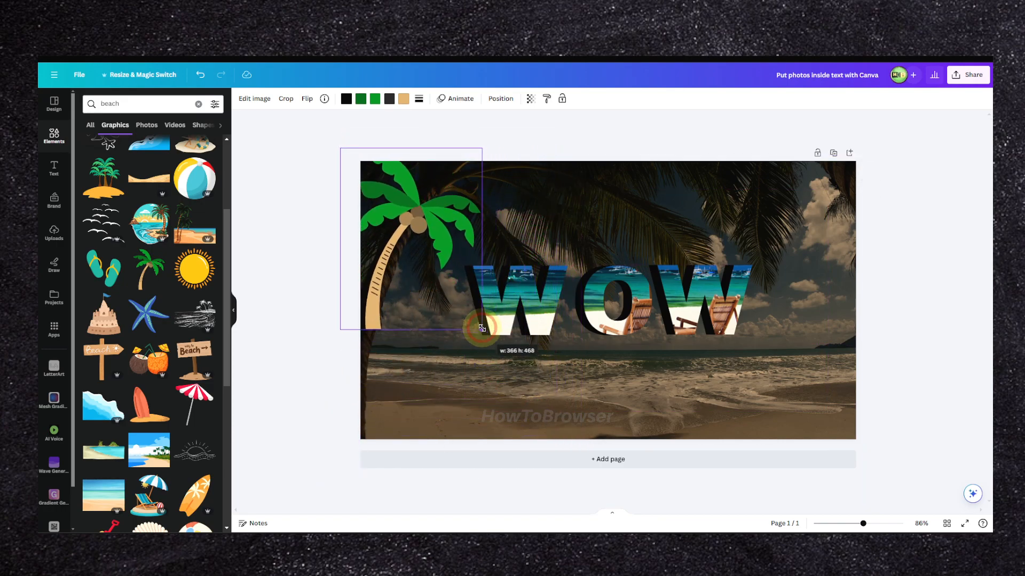
left_click_drag(429, 270, 455, 248)
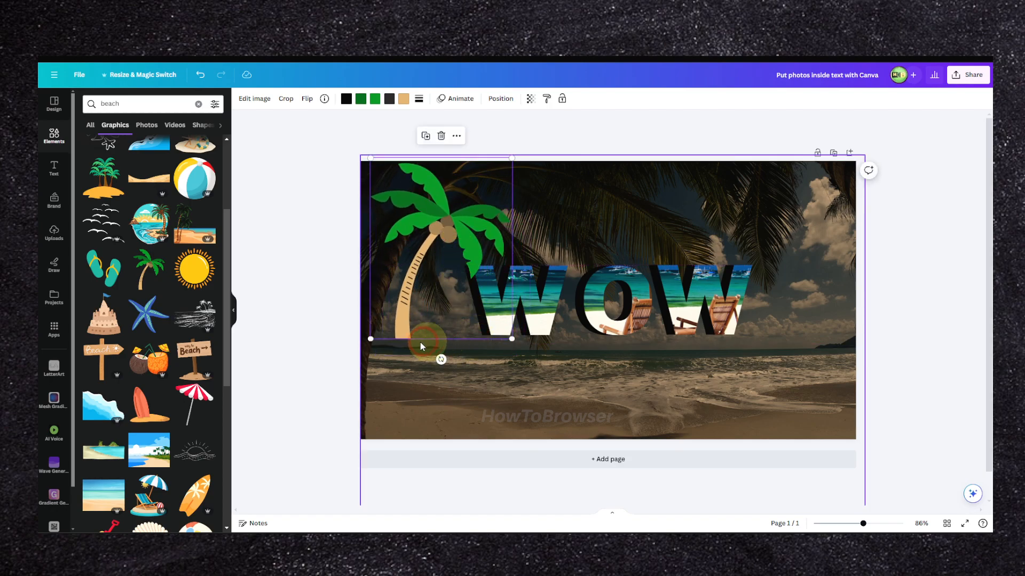
left_click_drag(371, 338, 348, 492)
left_click_drag(419, 325, 459, 322)
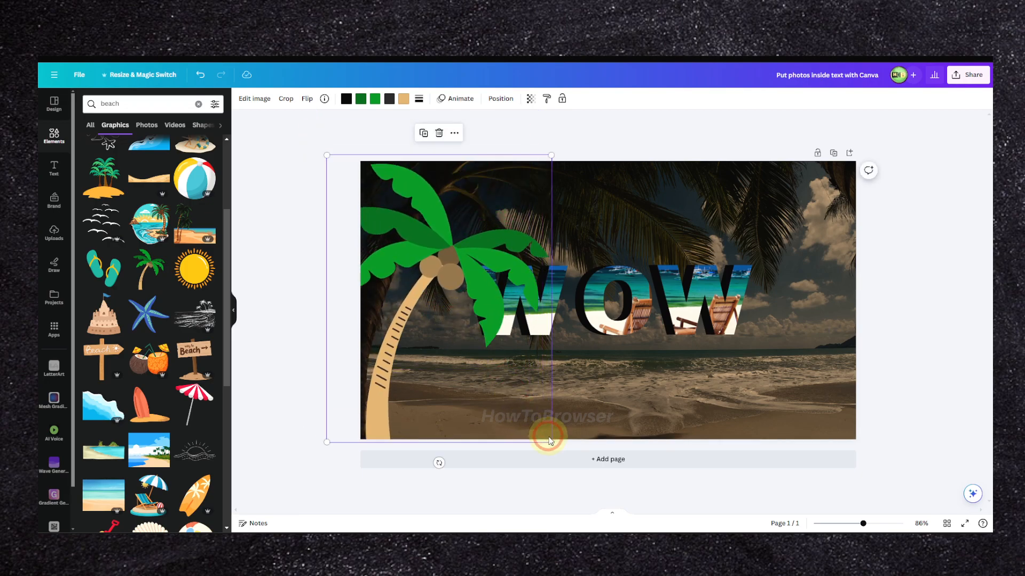
Step: Move the WOW group slightly down and place a copy of the palm tree at the page's right edge
left_click(628, 303)
left_click_drag(628, 304, 624, 334)
left_click(576, 308)
left_click(456, 265)
left_click_drag(457, 266, 831, 264)
left_click(295, 100)
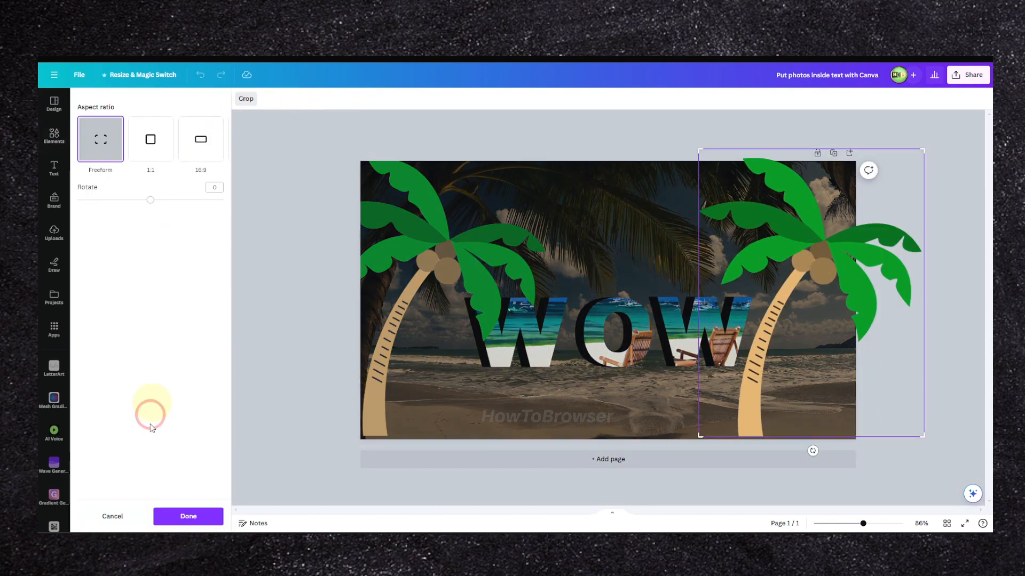
left_click(110, 516)
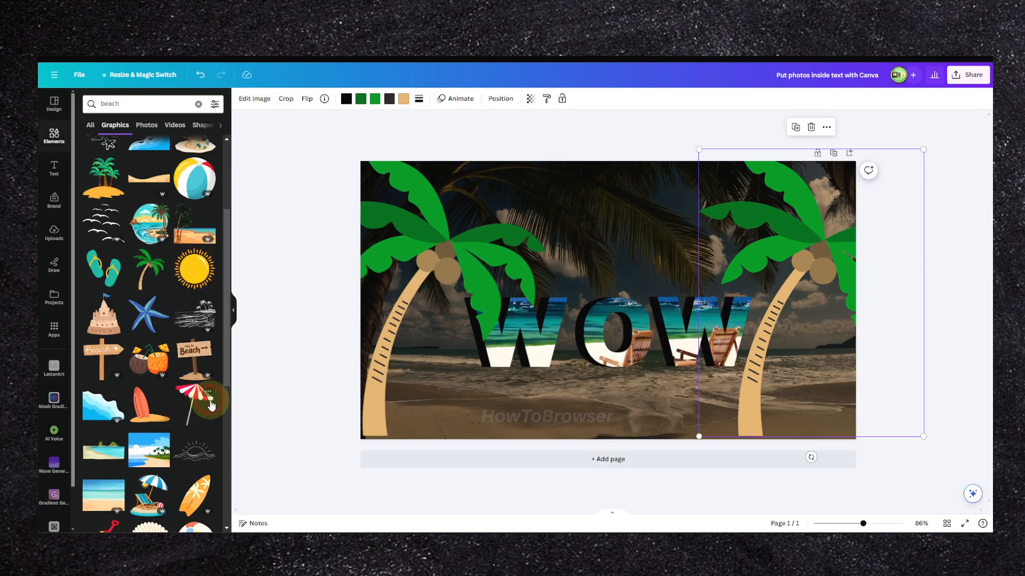
Step: Flip the copied palm tree horizontally and shift it slightly inward at the page's right edge
left_click(305, 100)
left_click(328, 140)
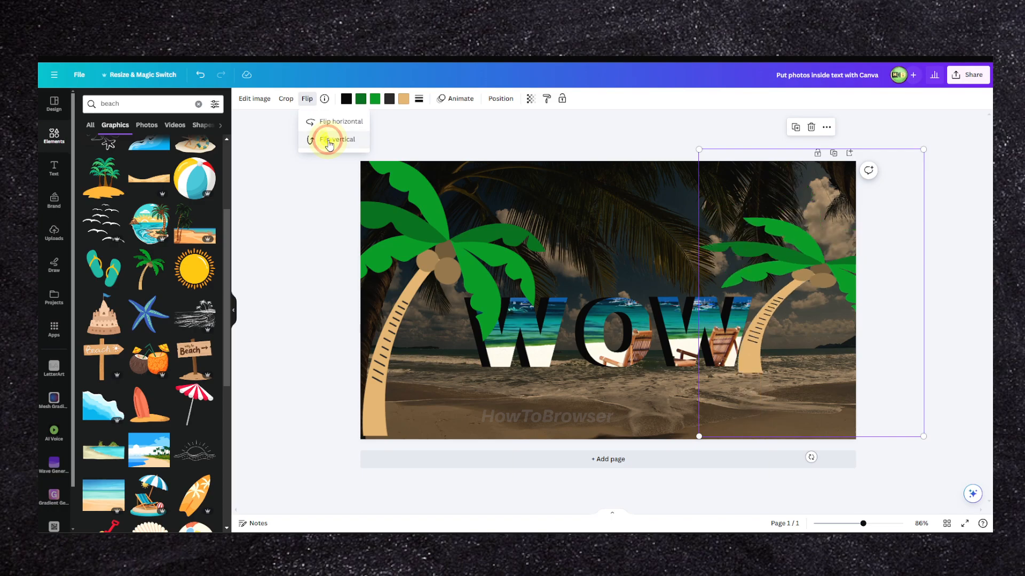
left_click(328, 141)
left_click(329, 124)
left_click(781, 240)
mouse_move(781, 239)
left_mouse_down()
mouse_move(758, 242)
mouse_move(779, 245)
left_mouse_up()
Step: Add the sand mound graphic with starfish from the beach results and place it in the page's lower-left corner
scroll(130, 228, "down", 6)
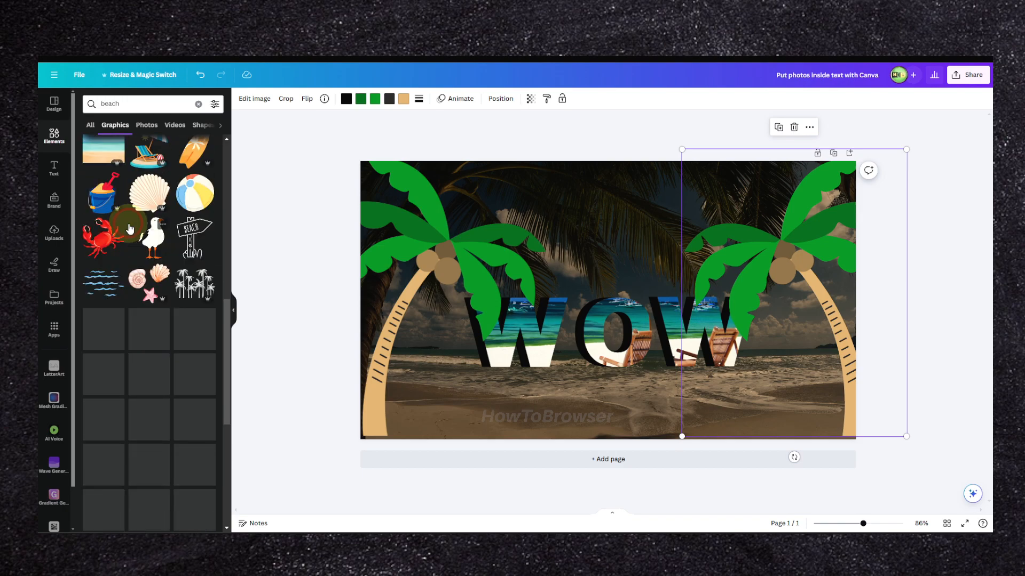
scroll(130, 237, "down", 5)
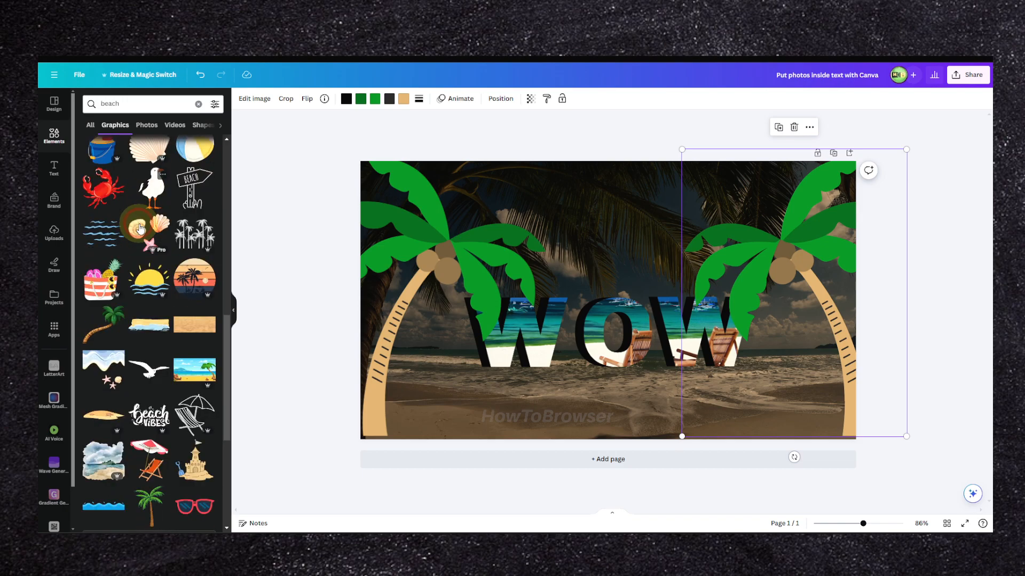
left_click(119, 252)
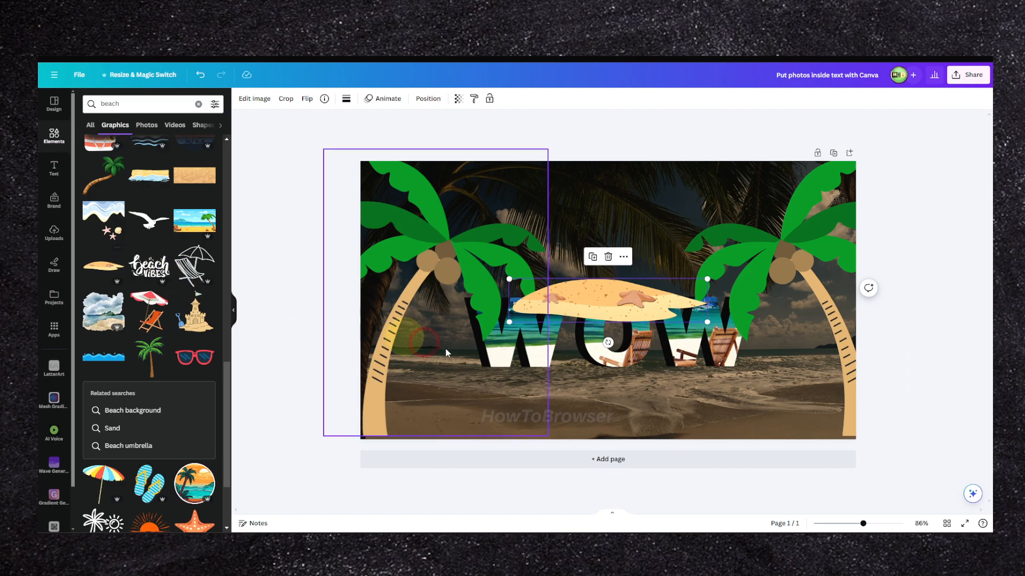
left_click_drag(597, 306, 431, 432)
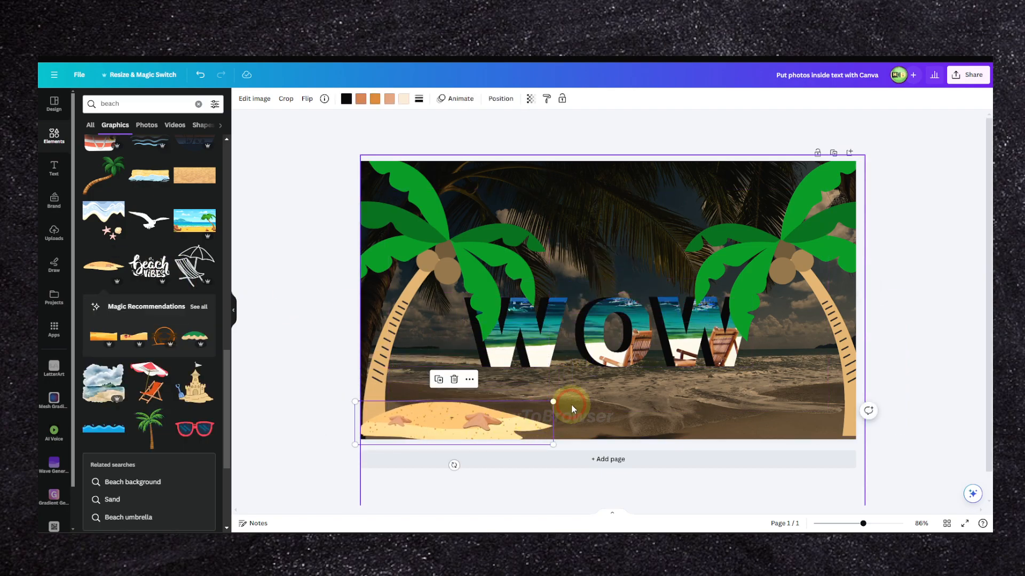
left_click(537, 407)
left_click(524, 425)
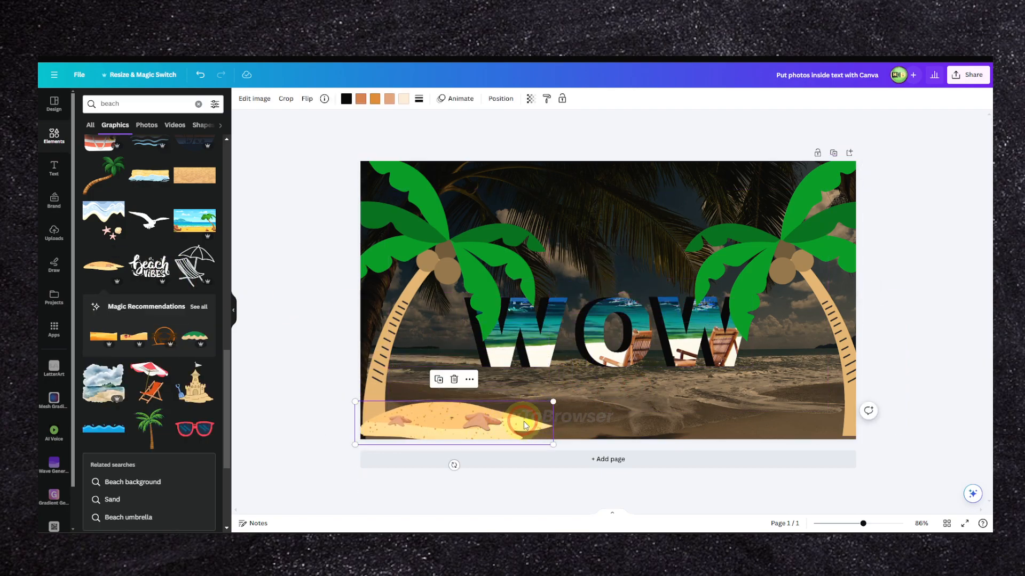
Step: Enlarge the sand mound and place copies of it along the lower edge to cover the page's full width
left_click_drag(553, 403, 613, 388)
left_click_drag(531, 420, 705, 432)
left_click_drag(674, 426, 716, 408)
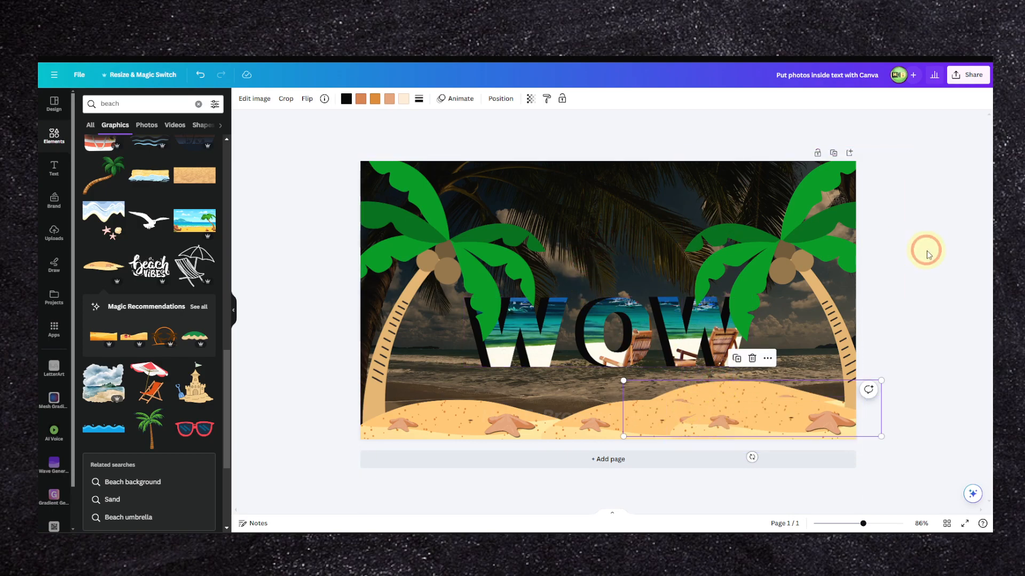
left_click(942, 254)
Step: Move the WOW group to the upper part of the page and lower both palm trees so their trunks stand in the sand
left_click_drag(678, 318, 678, 206)
left_click_drag(726, 261, 725, 307)
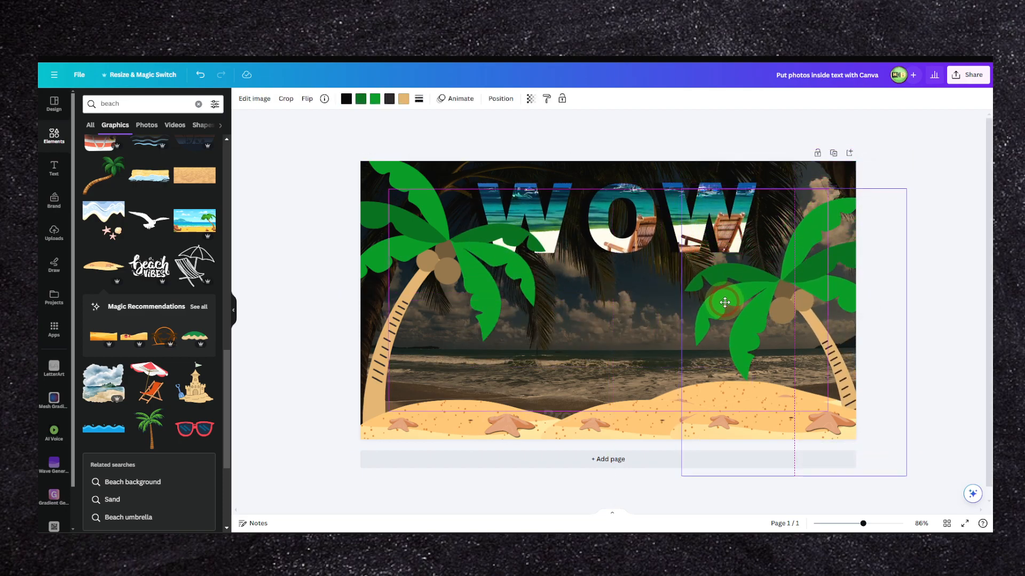
left_click_drag(510, 311, 521, 359)
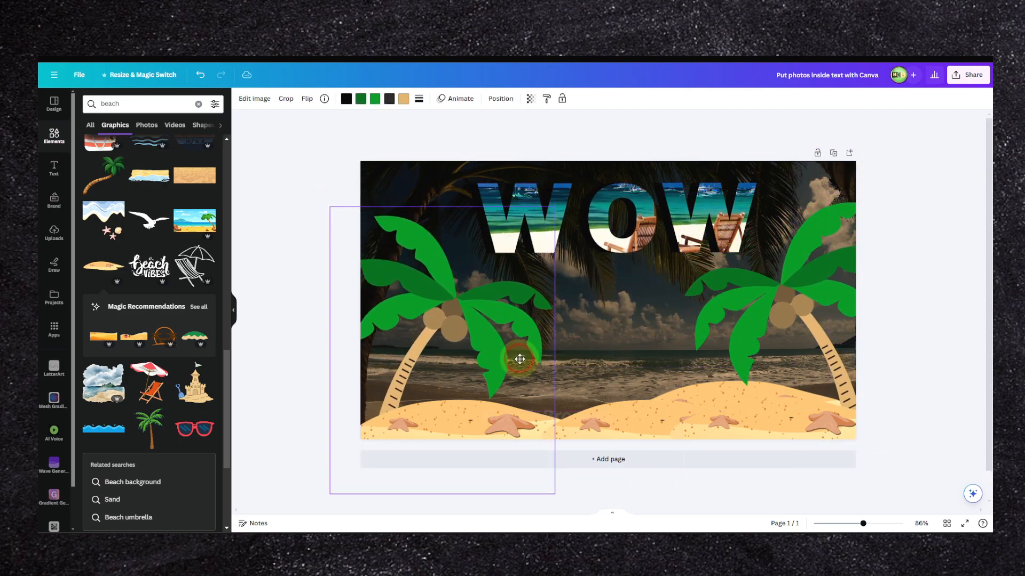
mouse_move(594, 244)
left_mouse_down()
mouse_move(593, 282)
mouse_move(590, 260)
mouse_move(588, 279)
mouse_move(614, 243)
left_mouse_up()
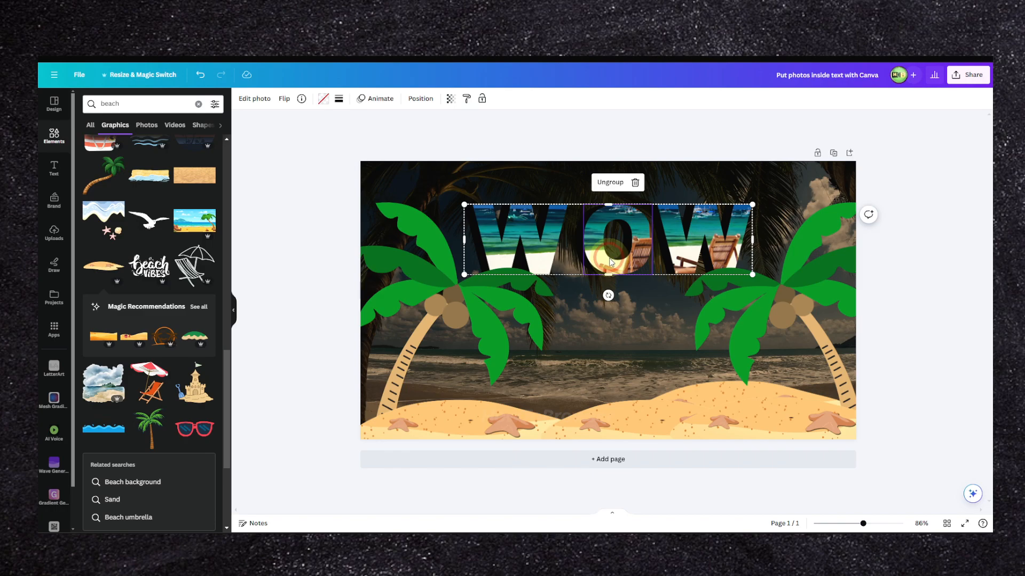
left_click_drag(611, 261, 590, 297)
left_click_drag(649, 316, 640, 315)
Step: Examine the overall composition of the WOW text, palm trees and sand against the dark background
scroll(641, 315, "down", 10)
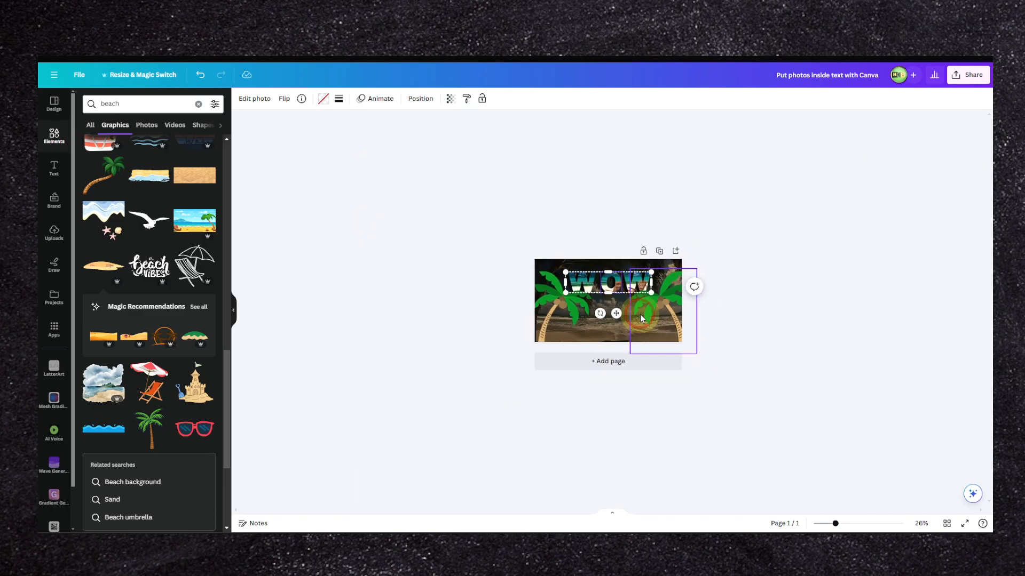
scroll(640, 318, "up", 3)
left_click(795, 352)
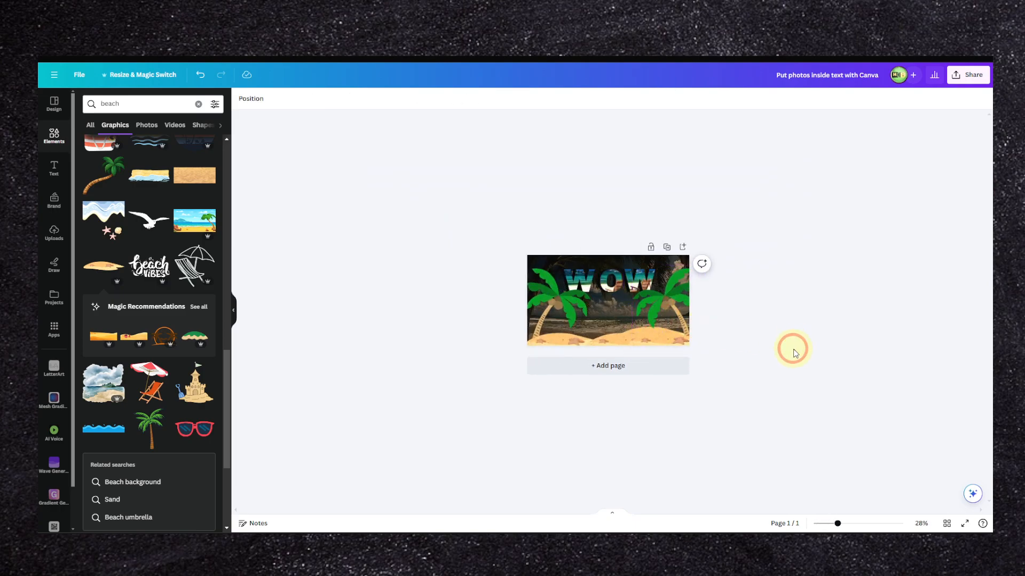
scroll(794, 352, "down", 4)
scroll(794, 352, "up", 6)
scroll(795, 352, "down", 5)
scroll(795, 352, "up", 4)
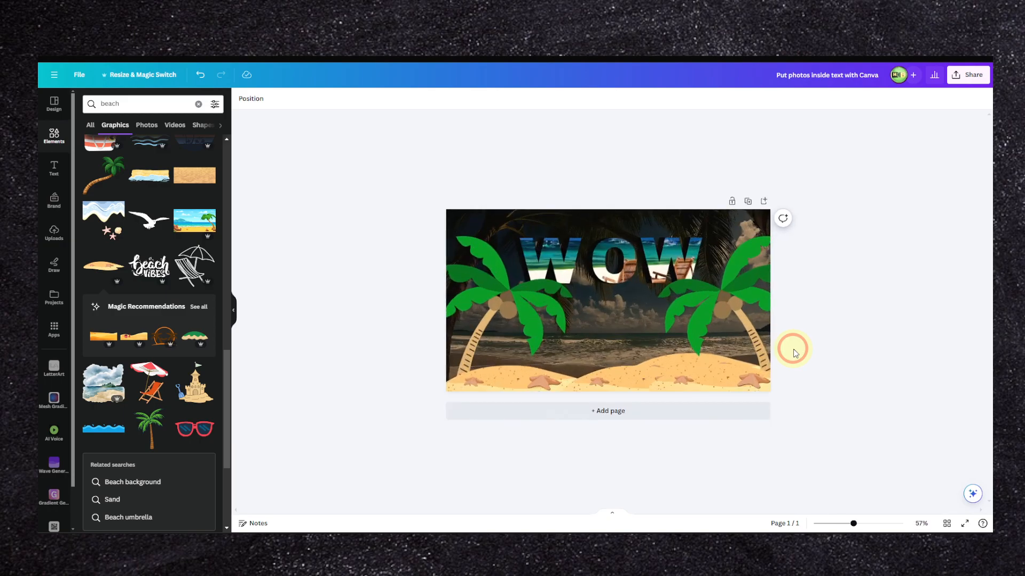
scroll(795, 352, "down", 4)
scroll(794, 352, "up", 4)
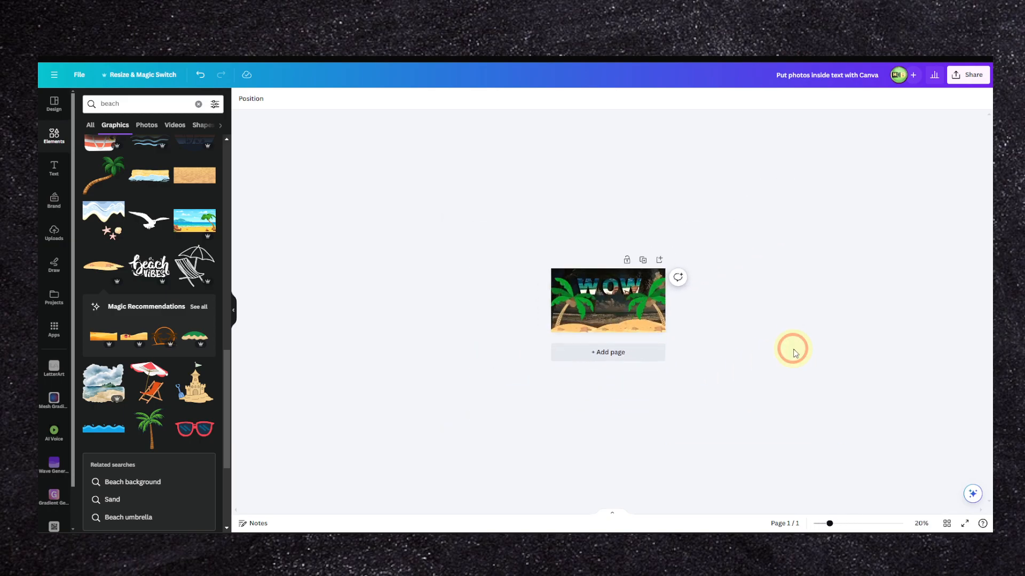
scroll(794, 329, "down", 4)
scroll(794, 331, "up", 5)
scroll(795, 331, "down", 4)
scroll(795, 332, "up", 4)
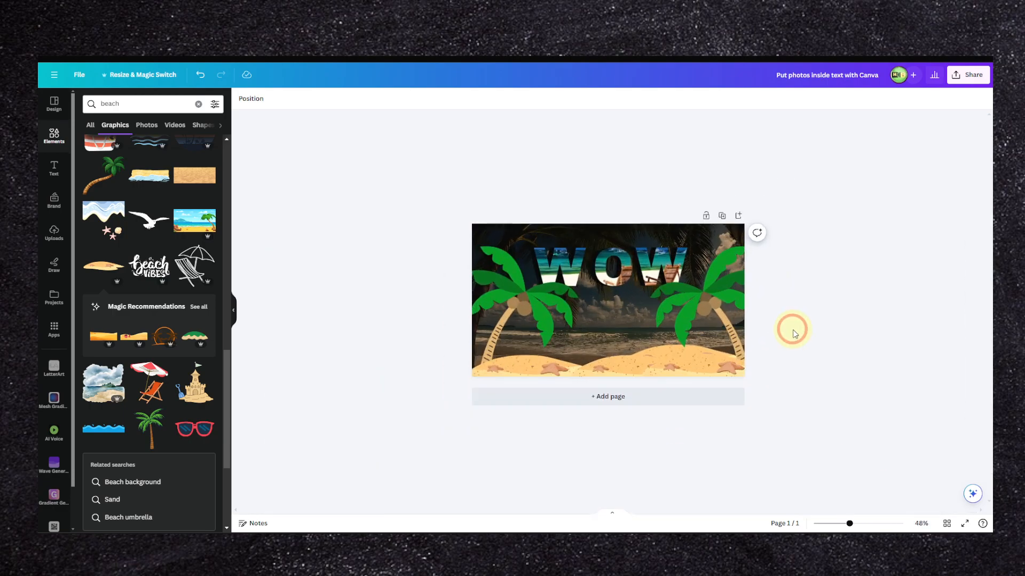
Step: Nudge the WOW group slightly up and left and raise the right palm tree a little
left_click_drag(541, 292, 540, 292)
left_click_drag(621, 279, 619, 278)
left_click_drag(686, 303, 687, 280)
left_click_drag(714, 314, 716, 320)
left_click(548, 262)
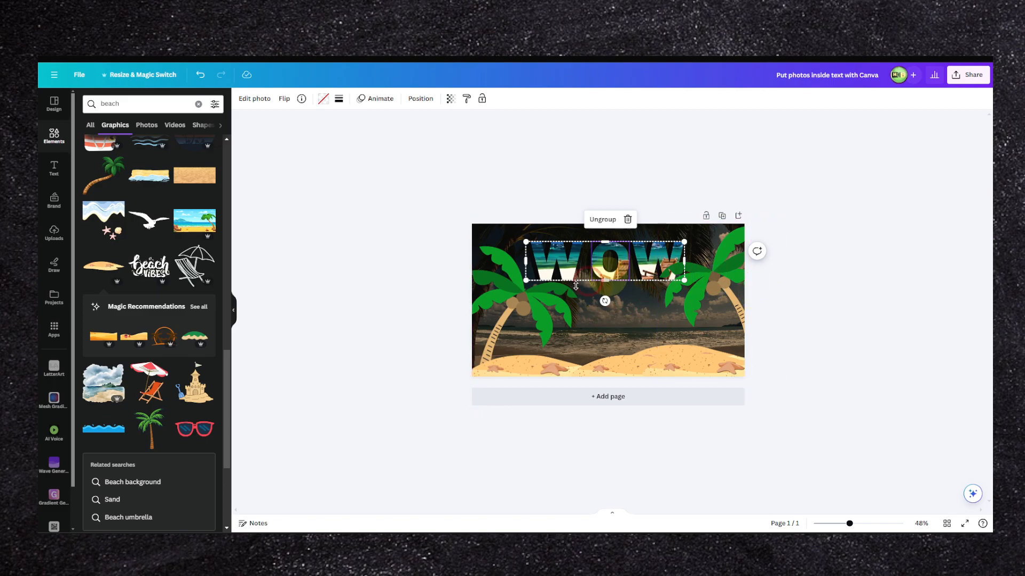
left_click(714, 279)
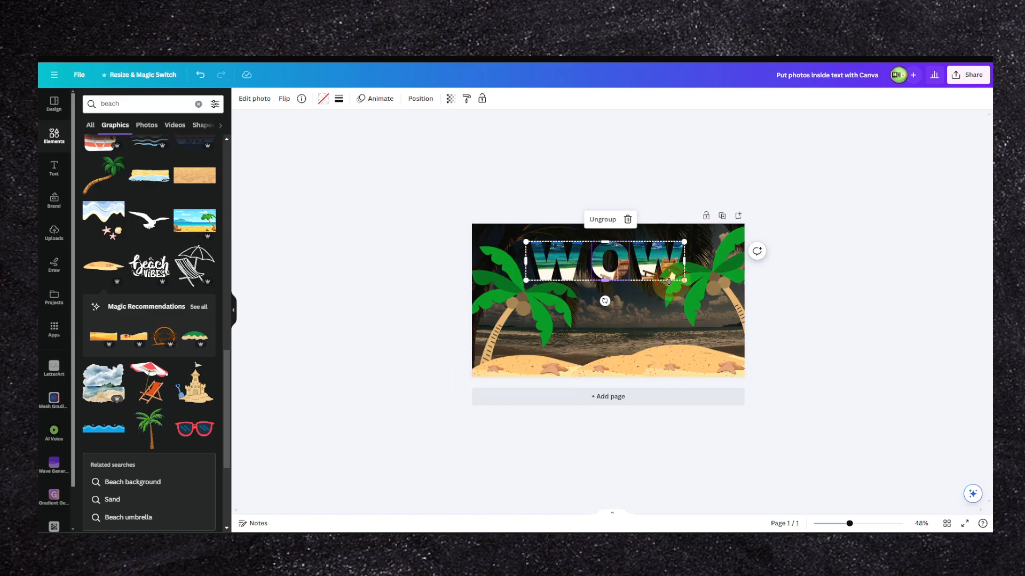
Step: Shrink the left palm tree slightly while keeping its trunk in the sand, and lower the WOW group a little
left_click_drag(529, 313, 527, 309)
left_click_drag(528, 309, 537, 305)
left_click_drag(587, 390, 530, 347)
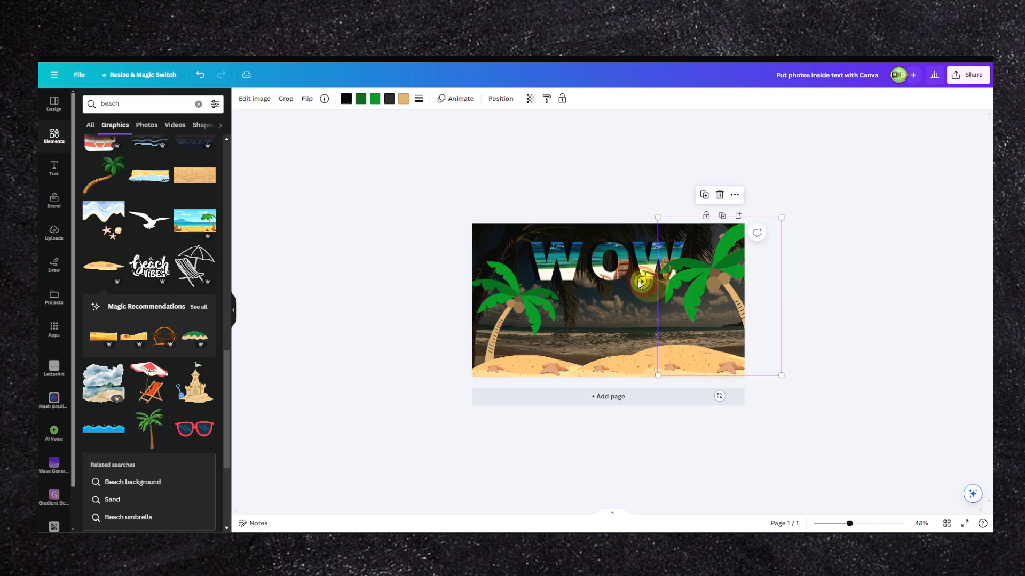
left_click(608, 299)
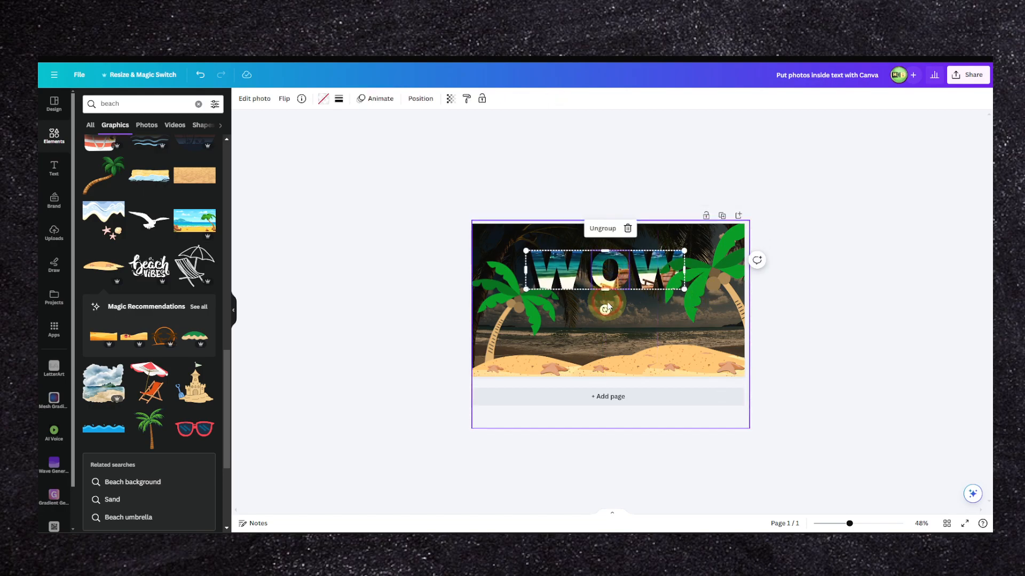